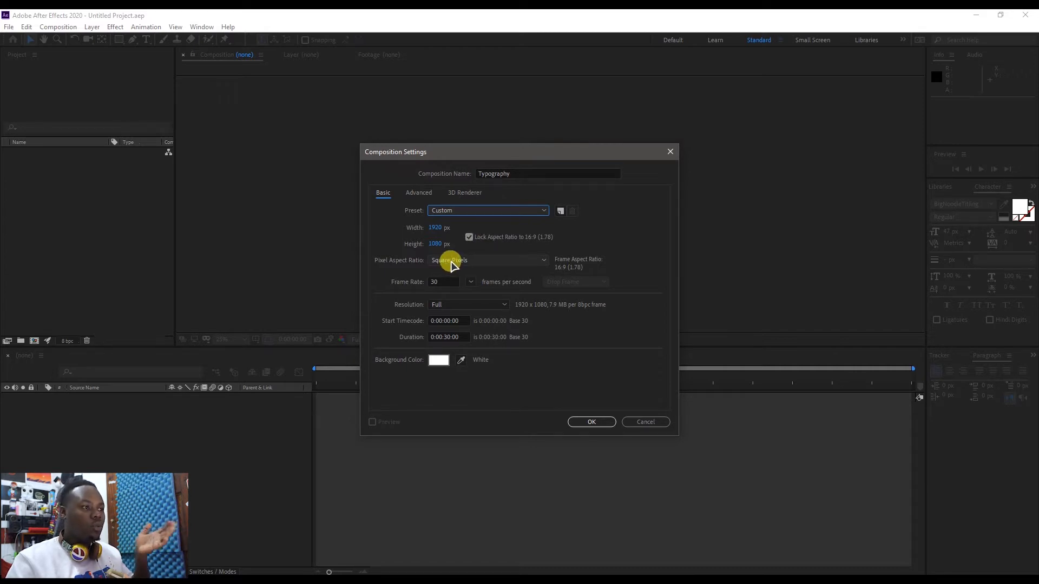
Review the pixel aspect ratio, resolution and start timecode options in the Typography composition's settings.
left_click(451, 261)
left_click(451, 262)
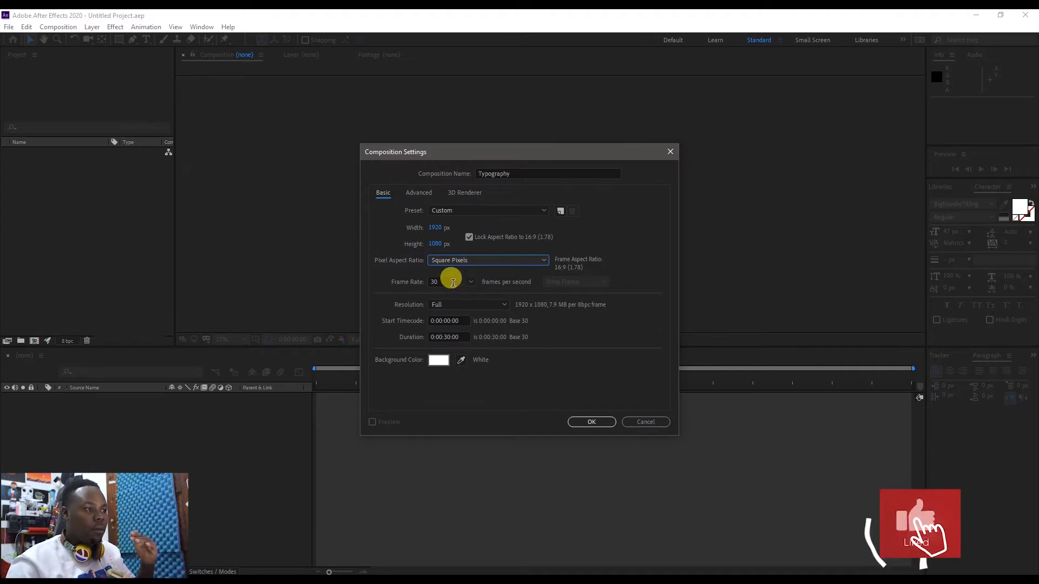
left_click(452, 304)
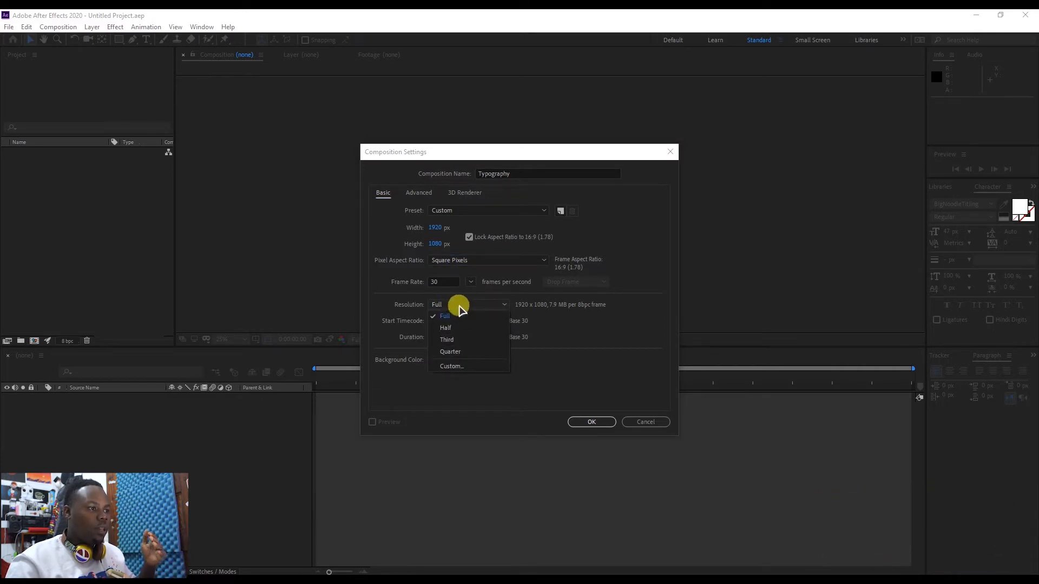
left_click(457, 304)
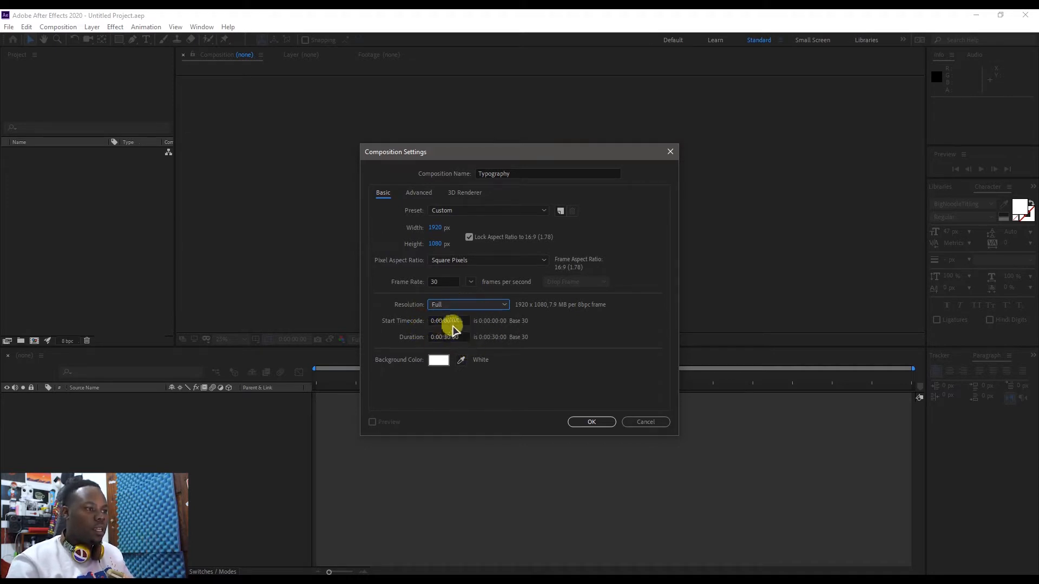
left_click_drag(461, 322, 429, 316)
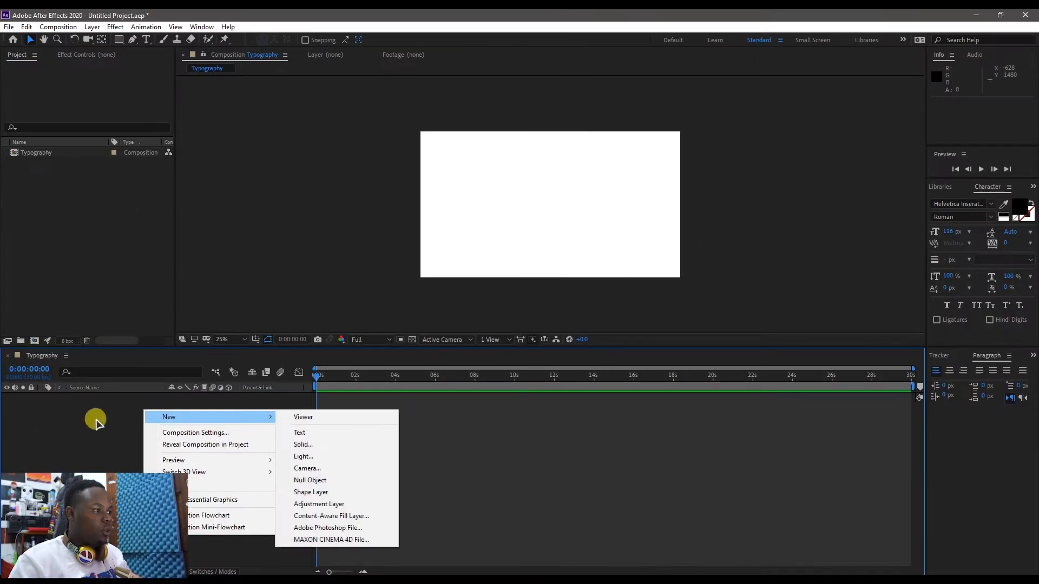
Add a text layer to the Typography composition reading "TYPOGRAPHY IS DOPE".
right_click(94, 418)
mouse_move(123, 428)
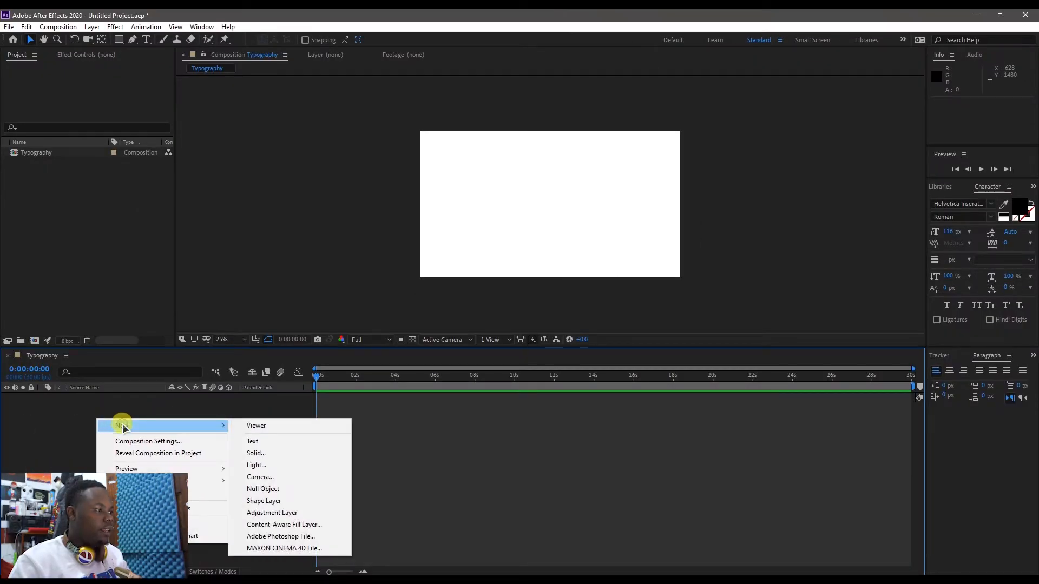
left_click(263, 441)
type("TYPOGRAPHY IS DOPE")
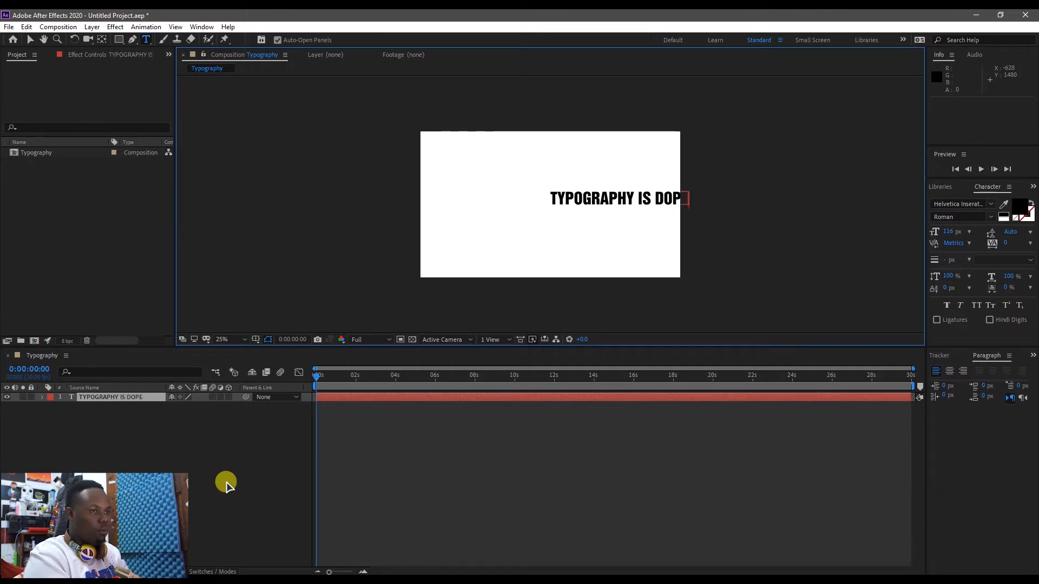
Move the text to the middle of the frame so the whole phrase fits inside it.
left_click(30, 40)
left_click_drag(645, 200, 581, 204)
key("Caps_Lock")
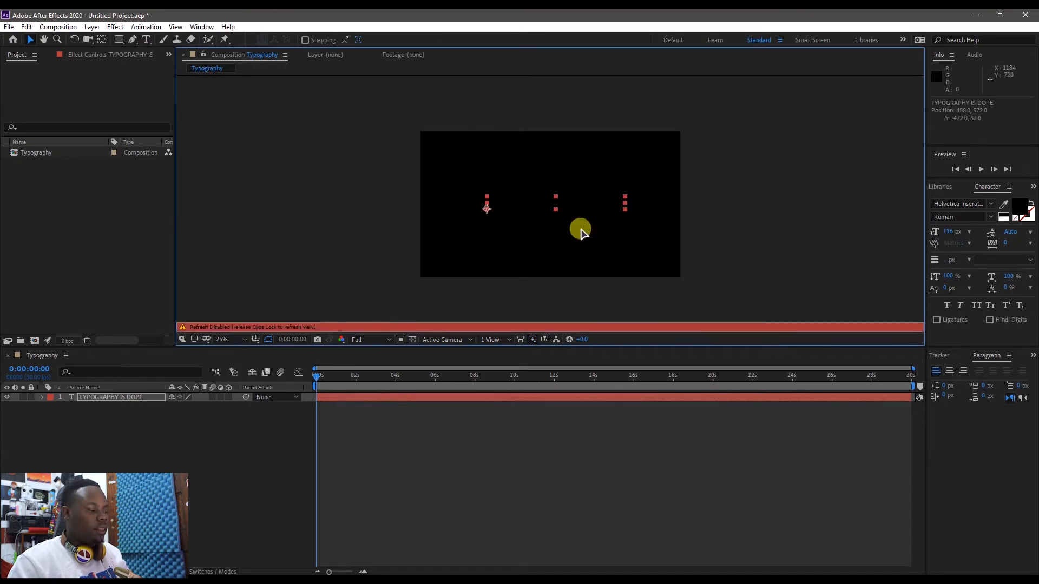
key("Caps_Lock")
left_click_drag(604, 208, 601, 210)
Draw a rectangular mask about 2160 by 256 px around the text, keeping the text's fill black.
left_click(118, 39)
left_click_drag(415, 185, 707, 220)
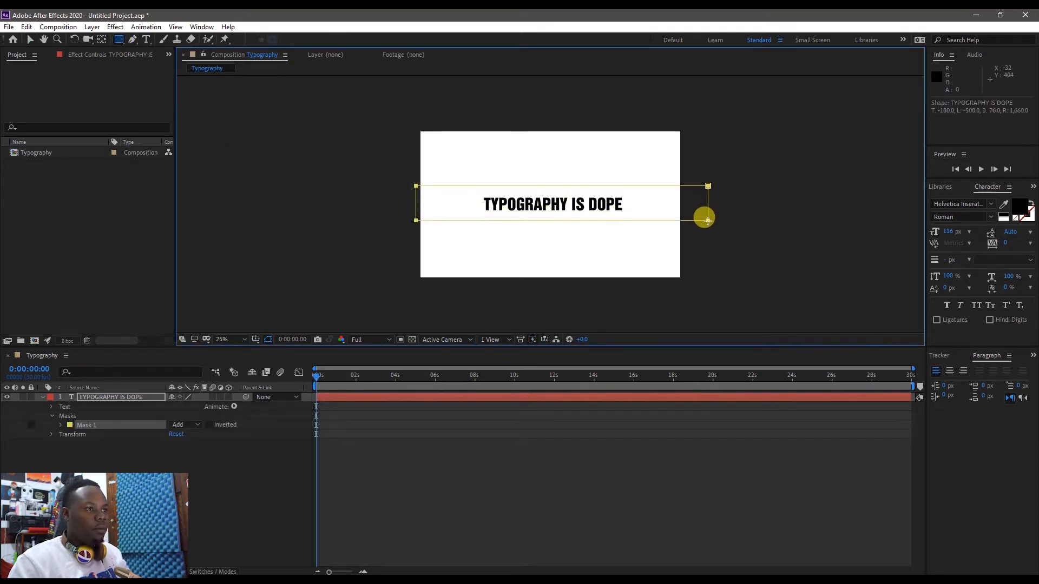
left_click(1017, 206)
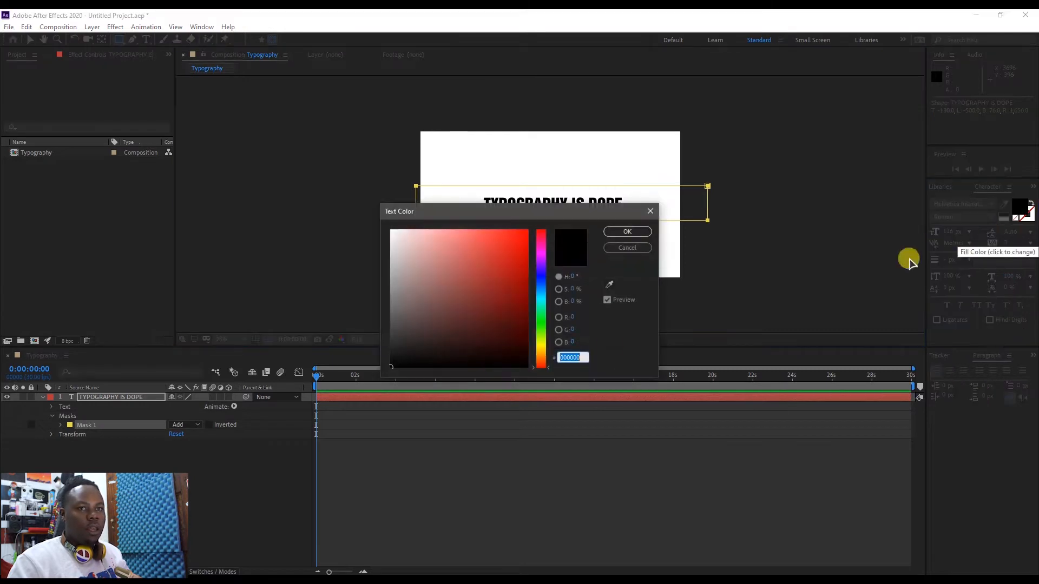
left_click(627, 232)
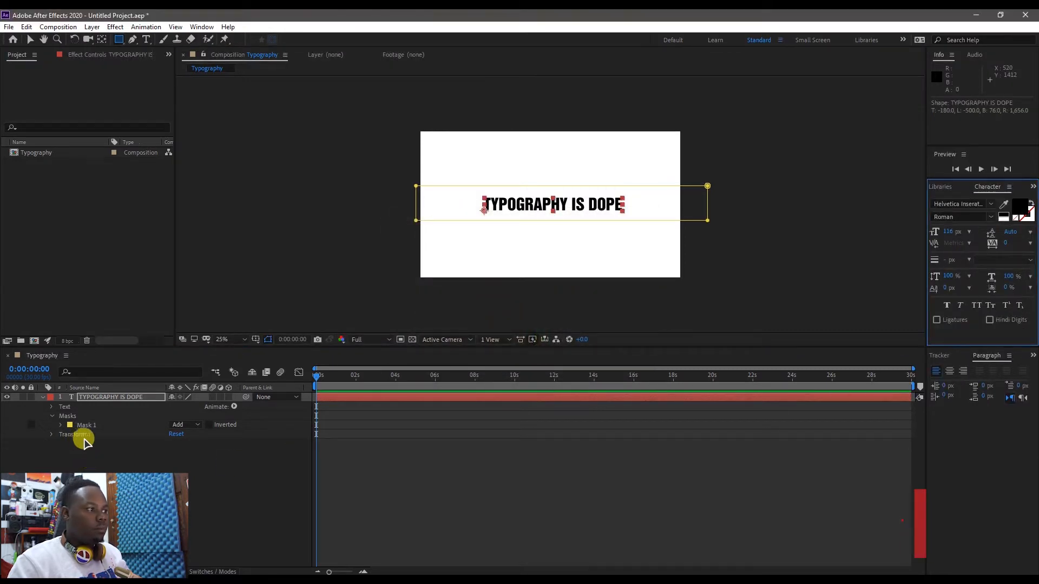
Draw a red bar about 2110 by 216 px on its own shape layer and centre it across the frame.
left_click(103, 465)
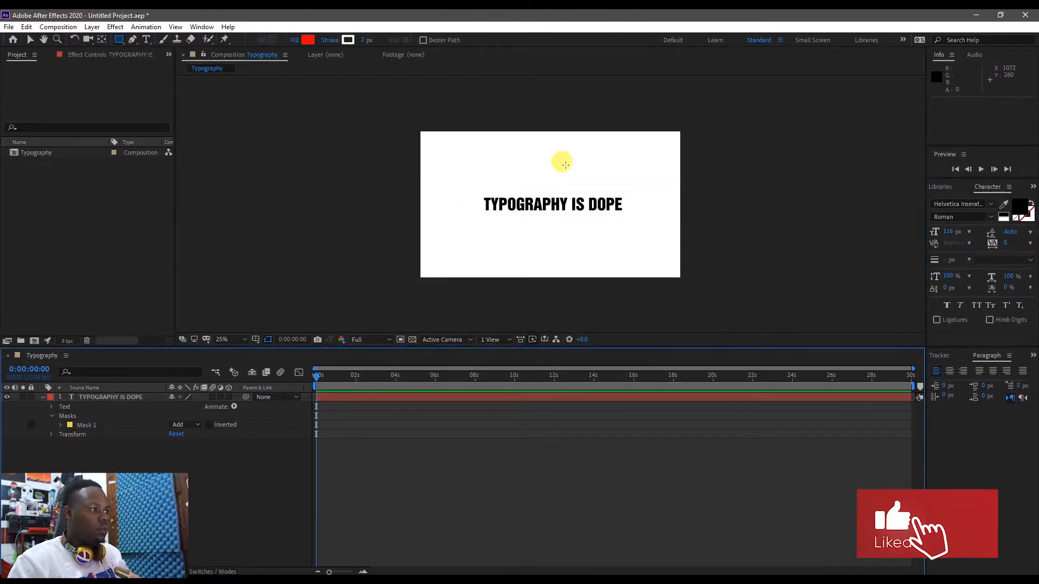
left_click(42, 397)
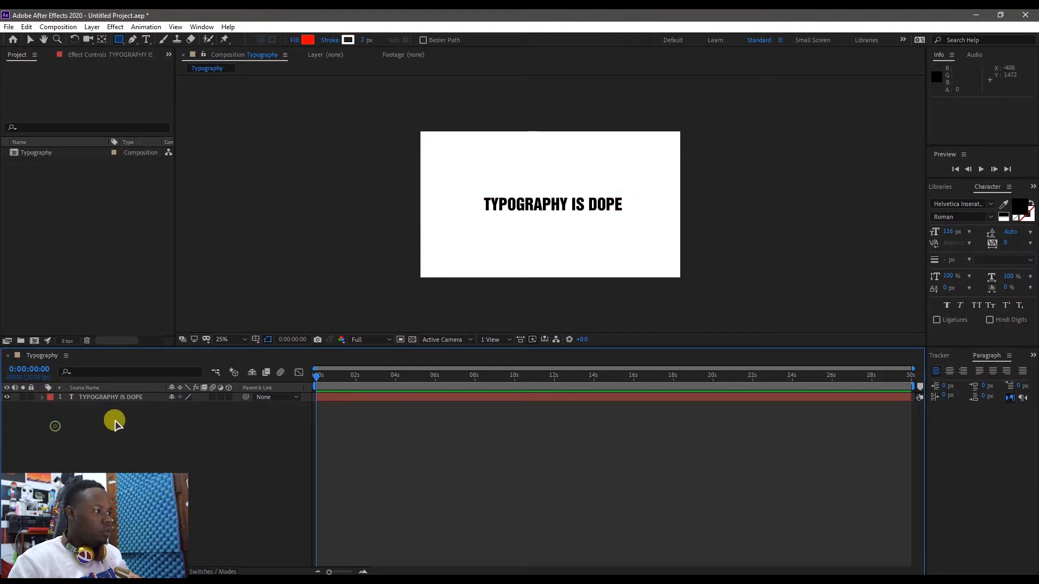
left_click(119, 40)
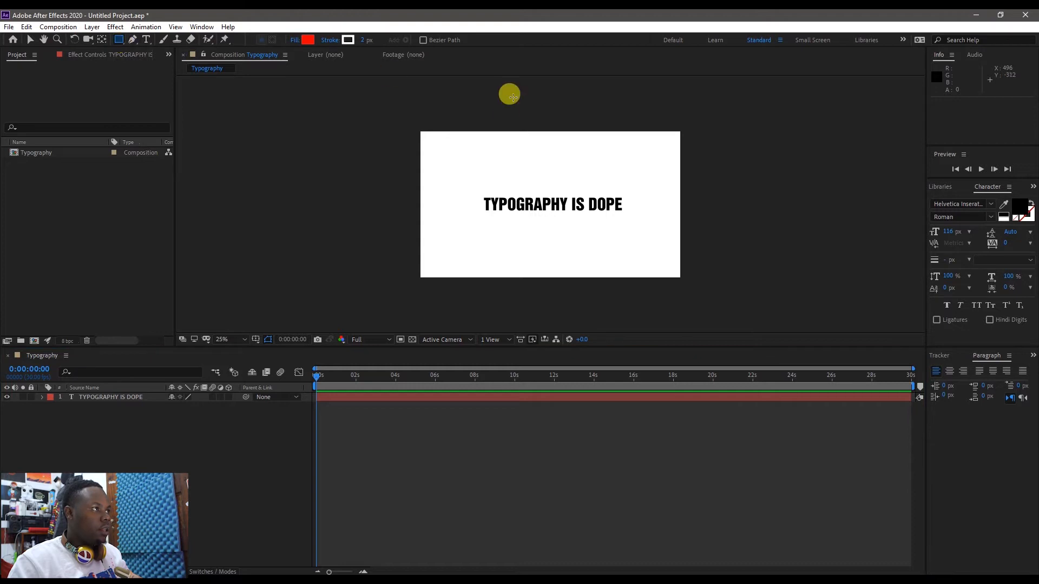
left_click_drag(428, 183, 713, 211)
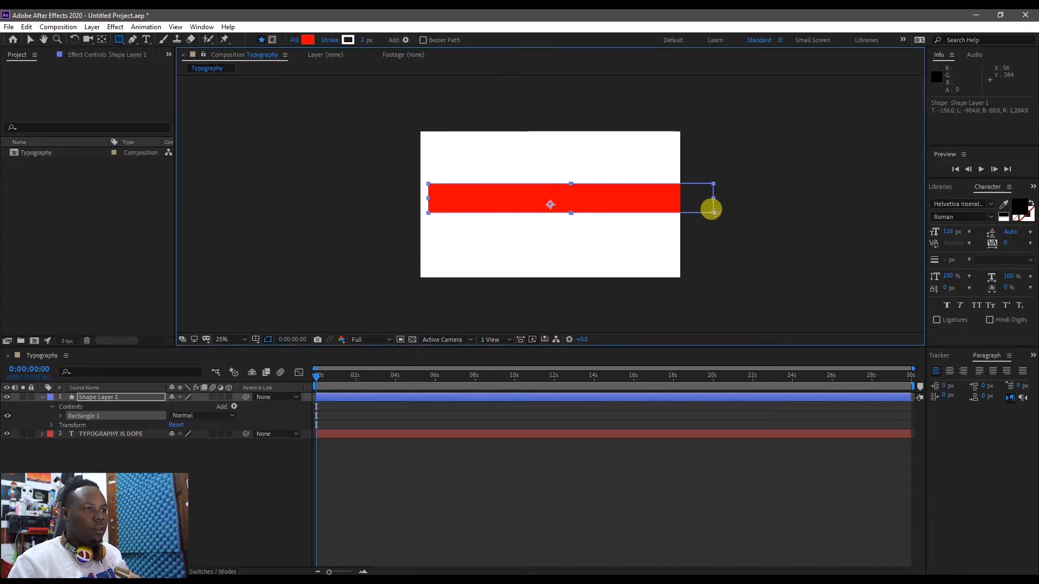
key("v")
left_click_drag(634, 199, 616, 202)
Place the bar's layer beneath the text layer and fit the bar more tightly in height behind the lettering.
left_click(42, 397)
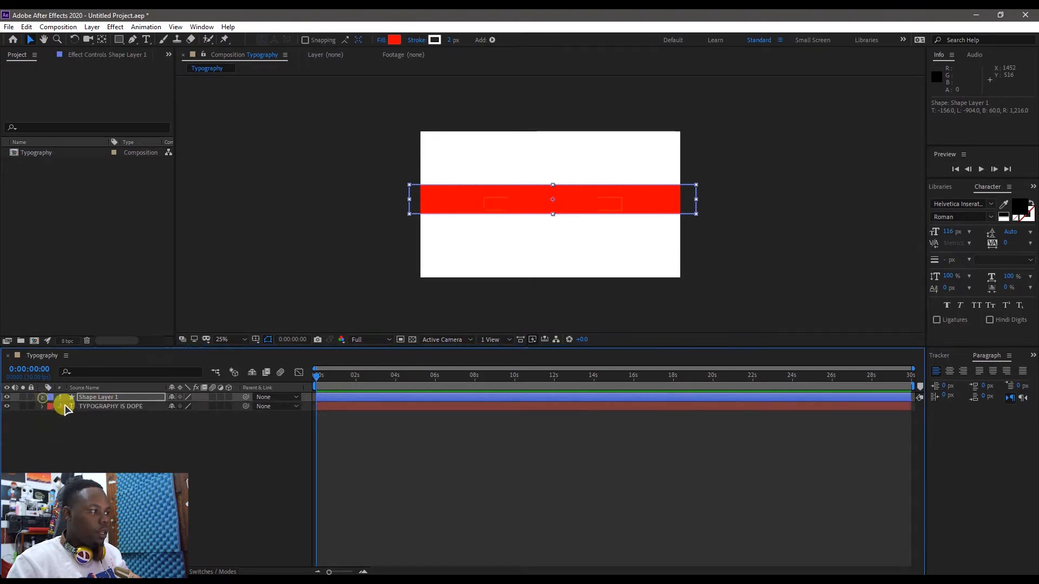
left_click(85, 399)
left_click_drag(85, 399, 85, 417)
left_click_drag(635, 215, 644, 206)
left_click_drag(553, 218, 583, 209)
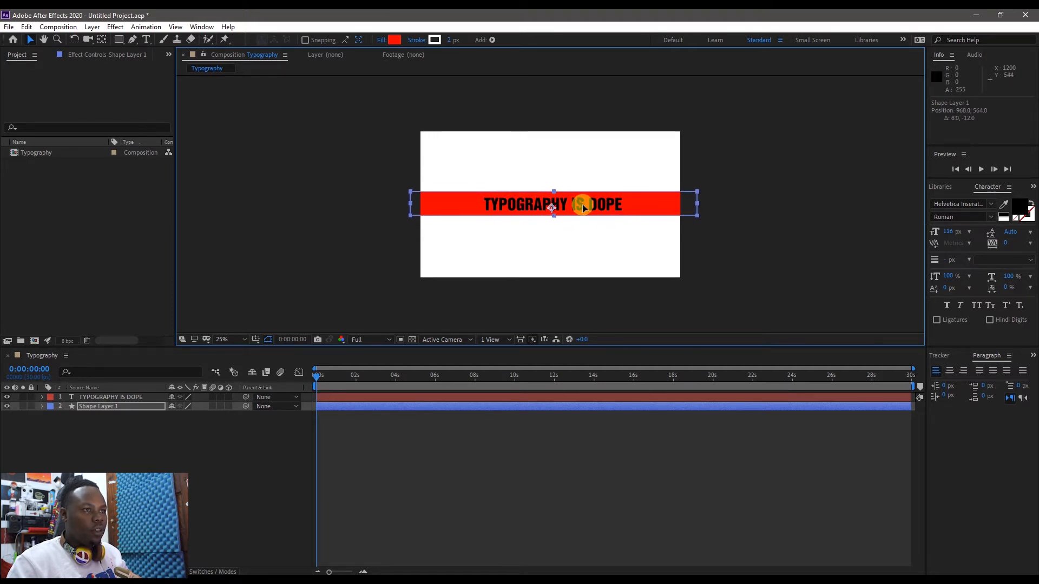
Change the bar's fill from red to orange and set its stroke to none.
left_click(87, 405)
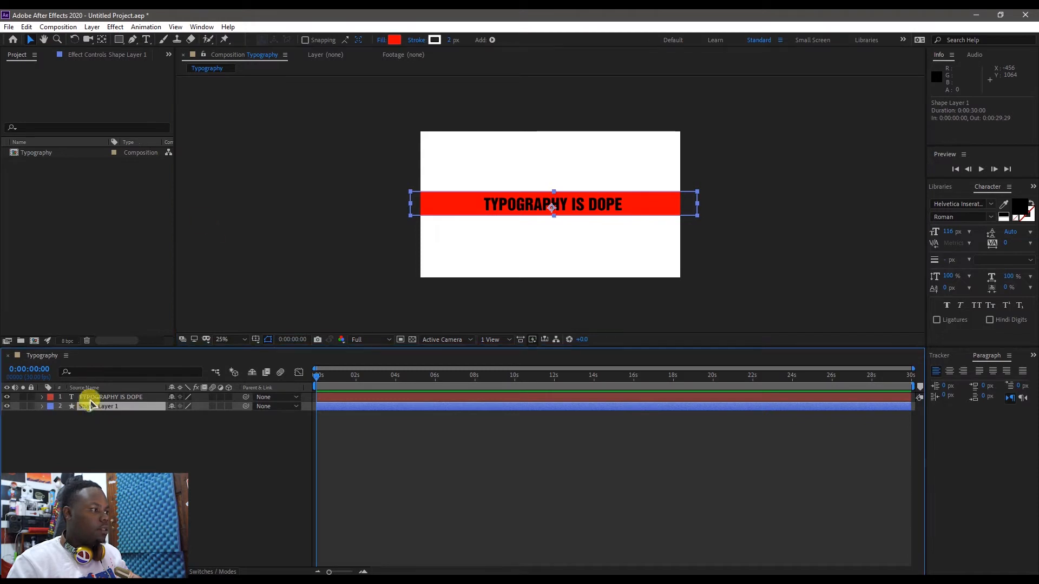
left_click(555, 203)
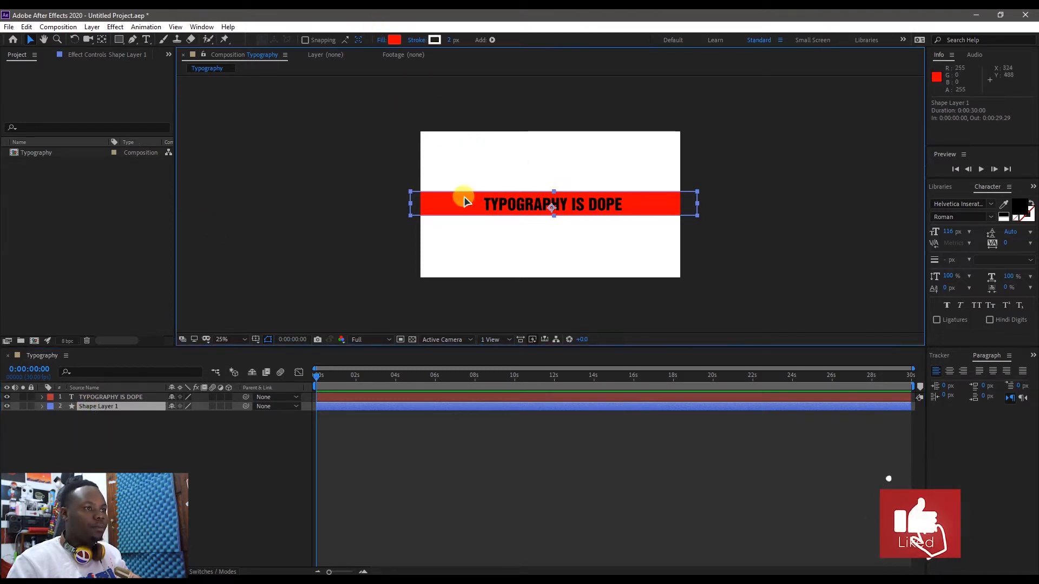
left_click(394, 39)
left_click_drag(545, 278, 542, 355)
left_click(622, 232)
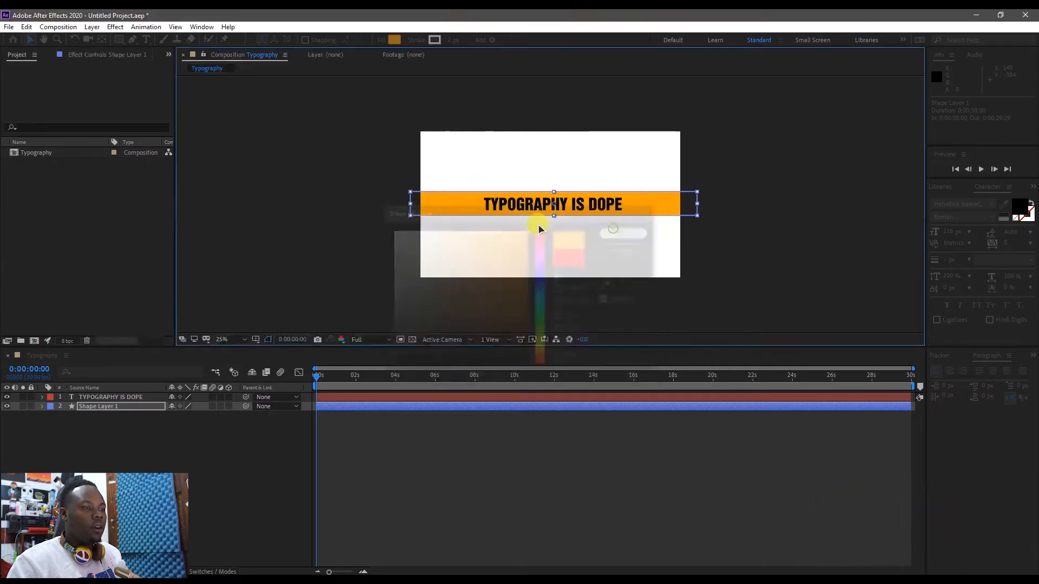
left_click(416, 40)
left_click(464, 267)
left_click(501, 331)
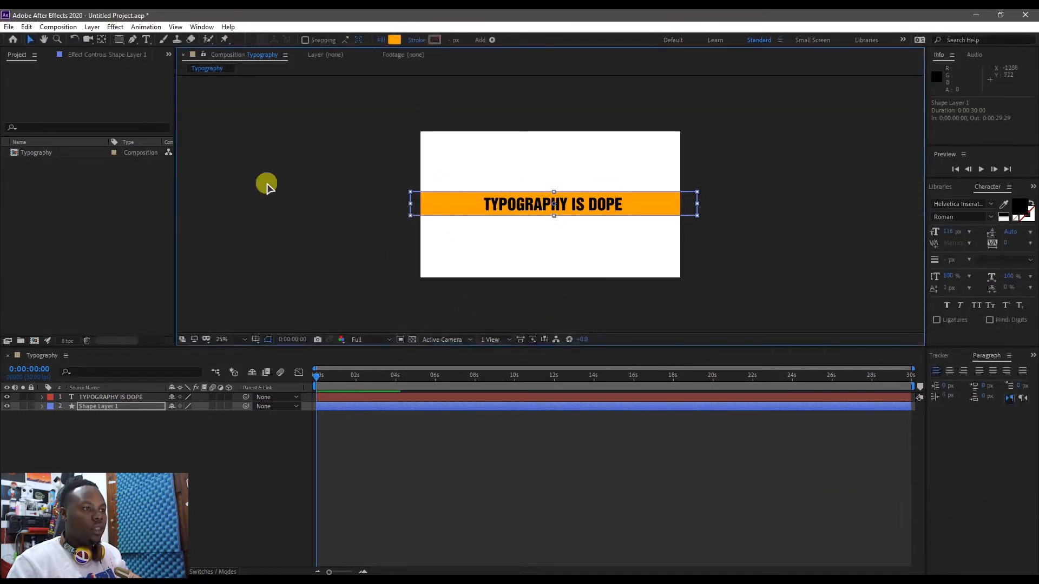
Shift the text 20 px to the right on the orange bar.
left_click(764, 195)
left_click_drag(605, 204, 609, 205)
left_click(594, 249)
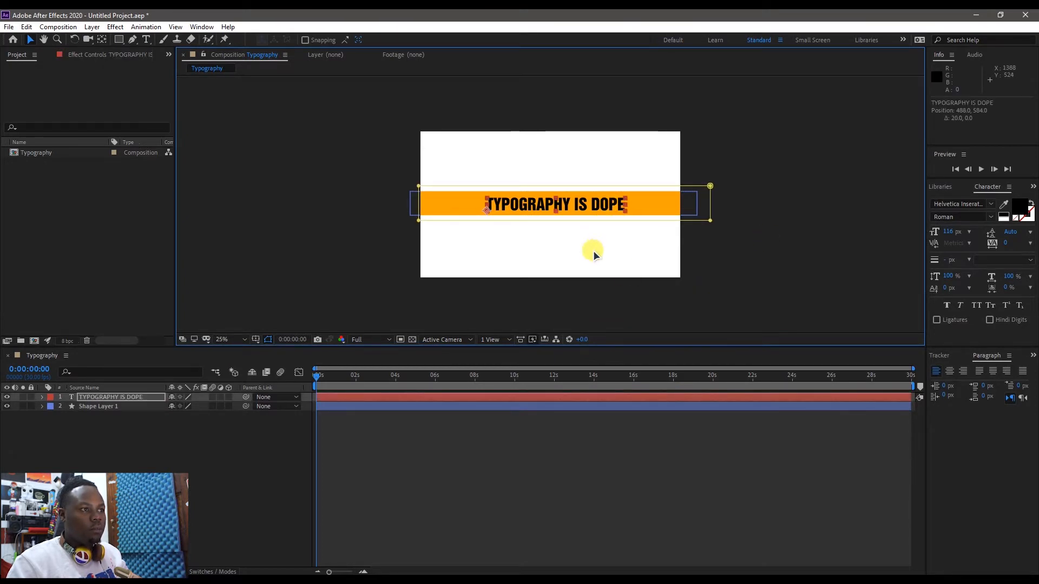
Duplicate the text and bar layers and place the duplicate bar directly beneath the duplicate text in the layer stack.
key("ctrl+a")
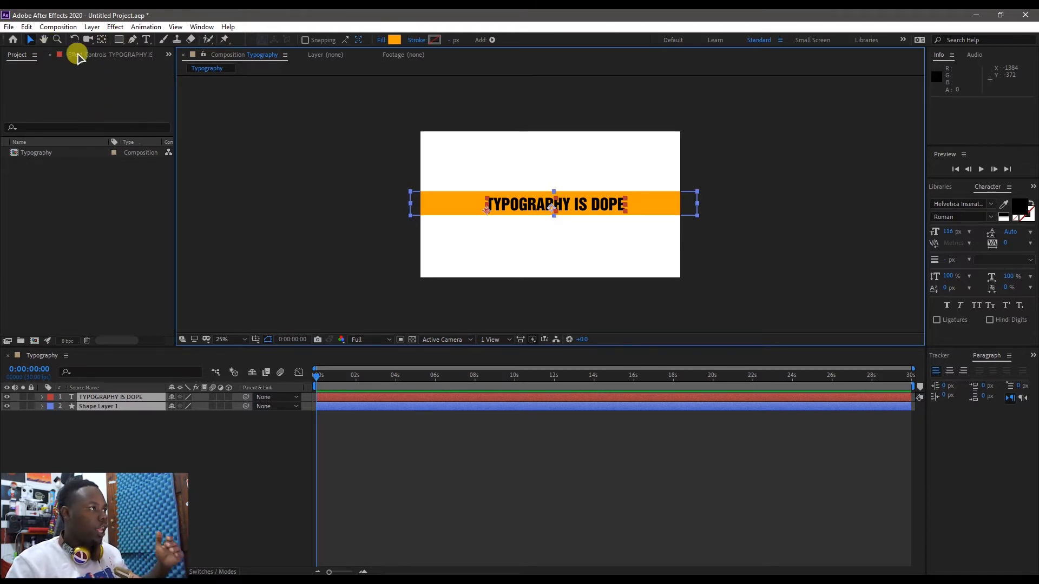
left_click(26, 27)
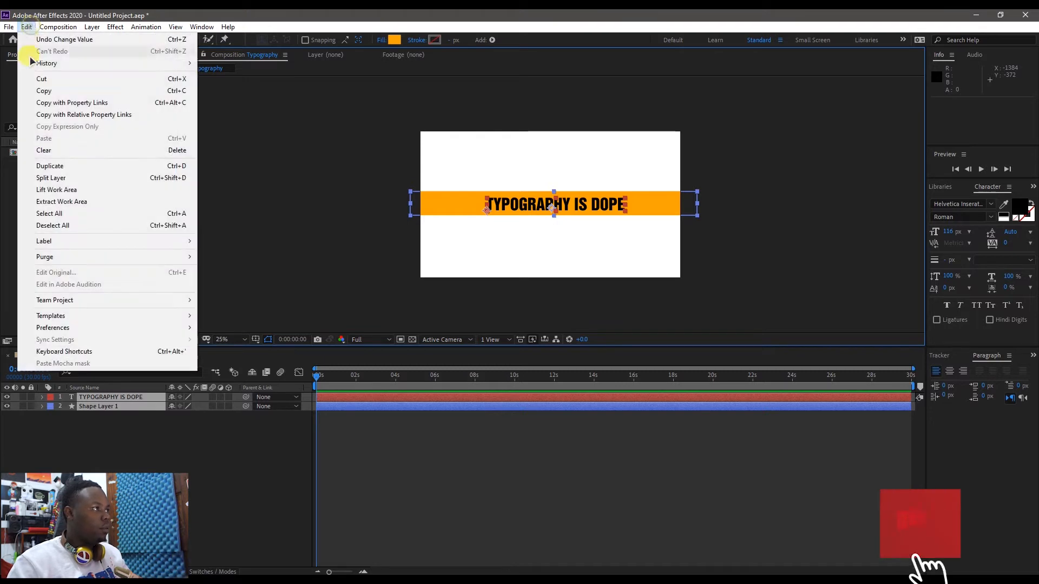
left_click(60, 167)
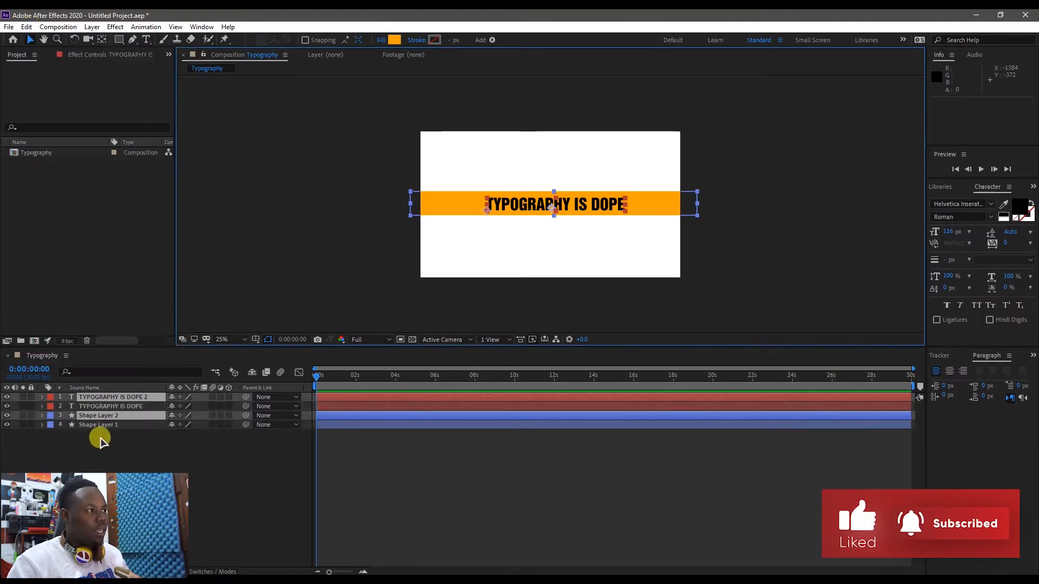
left_click(109, 417)
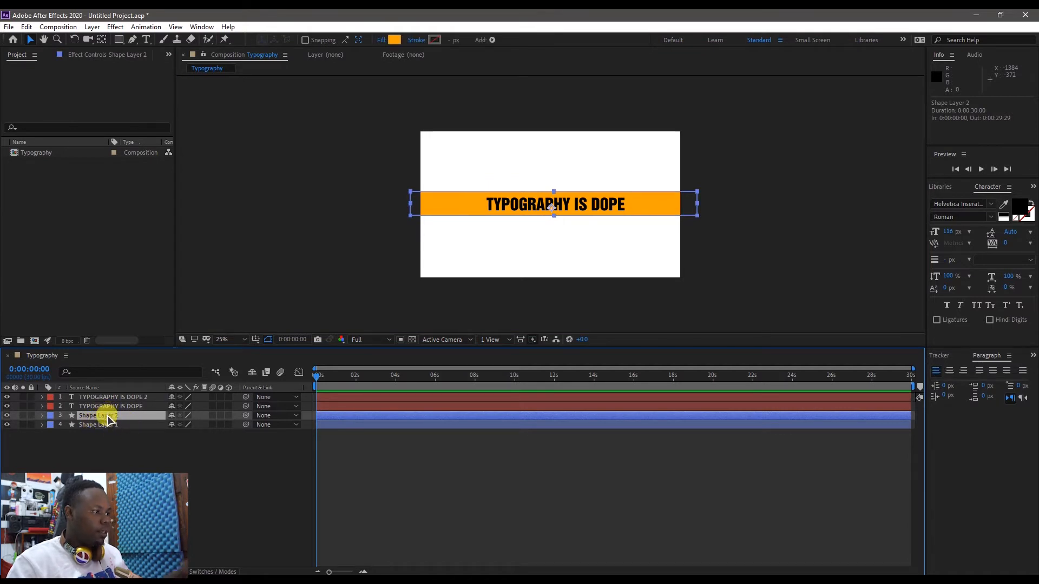
left_click_drag(108, 417, 108, 406)
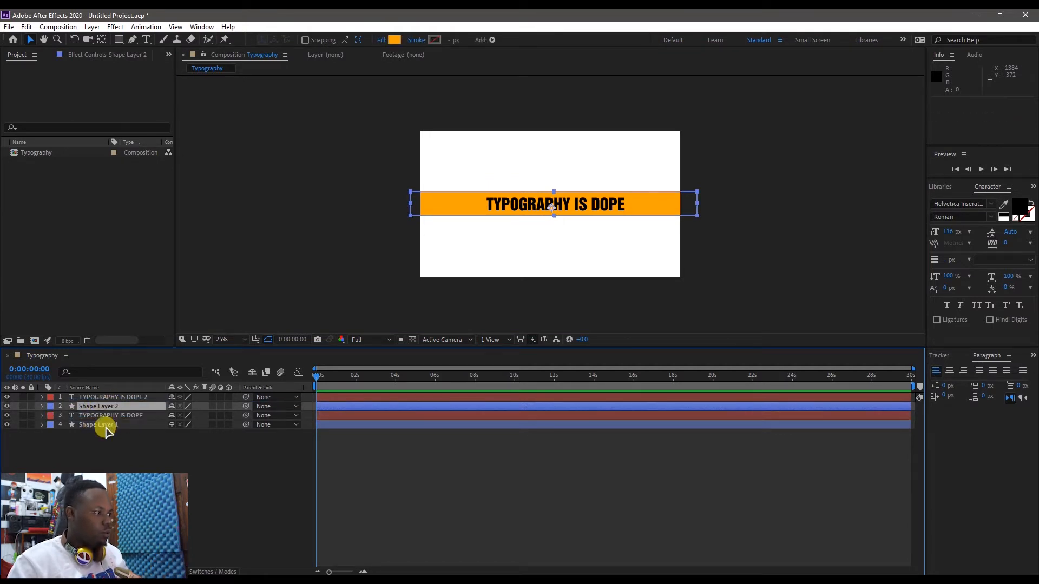
Move the duplicate text and bar together straight down so they sit flush below the original bar.
left_click(97, 397, "shift")
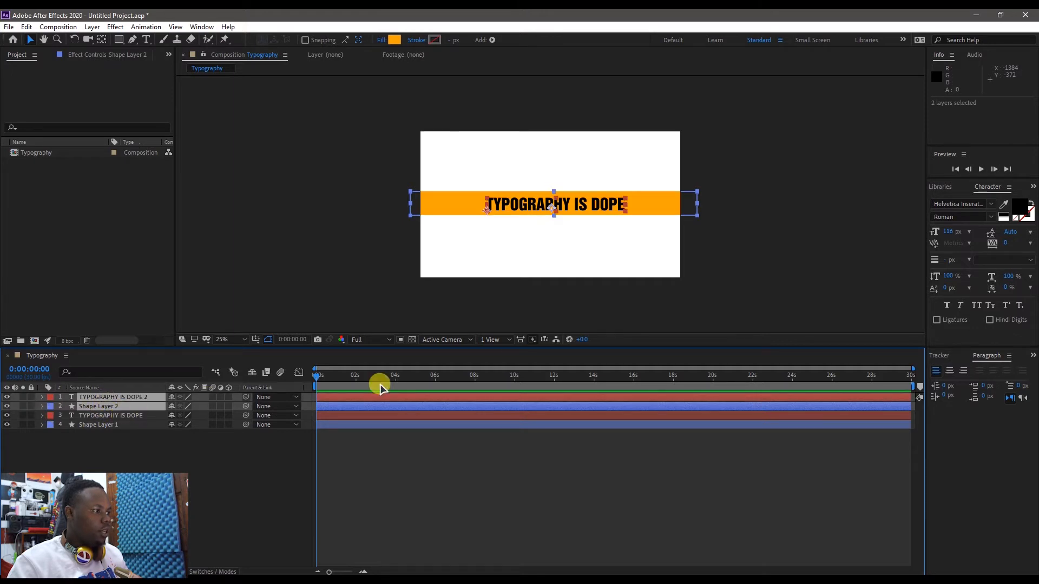
left_click_drag(577, 210, 577, 228)
left_click(571, 251)
Change the fill of the lower, duplicate bar to black.
left_click(456, 238)
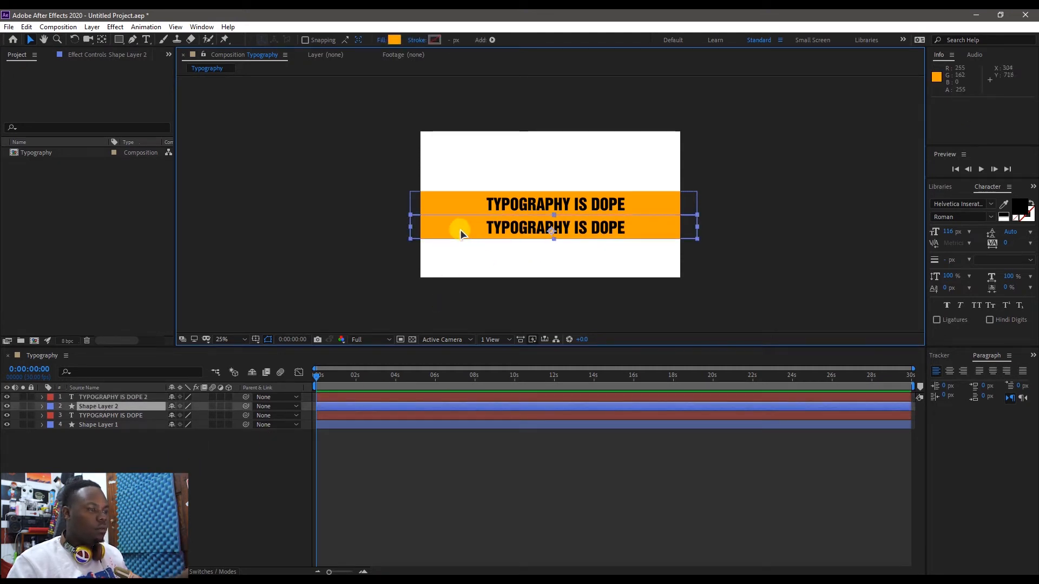
left_click(394, 40)
left_click_drag(424, 231, 347, 415)
left_click(650, 211)
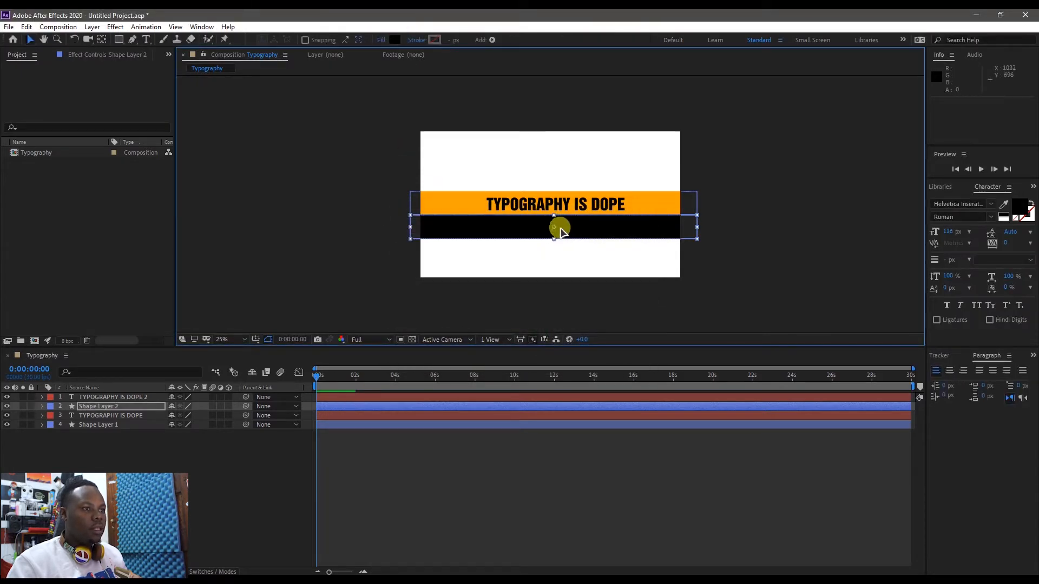
Recolour the duplicate text orange by sampling the upper bar's colour.
left_click(122, 397)
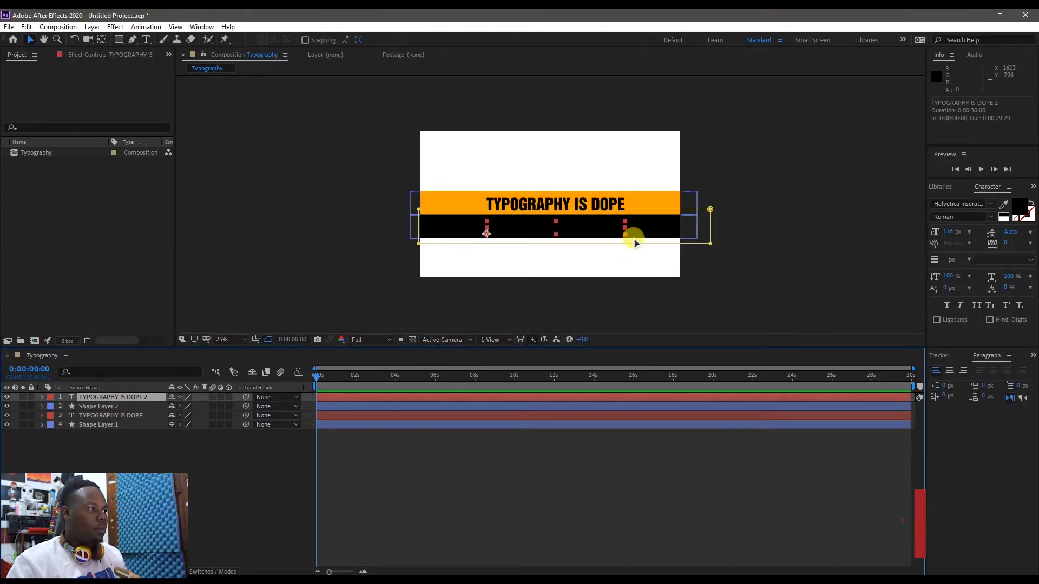
left_click(1003, 204)
left_click(664, 194)
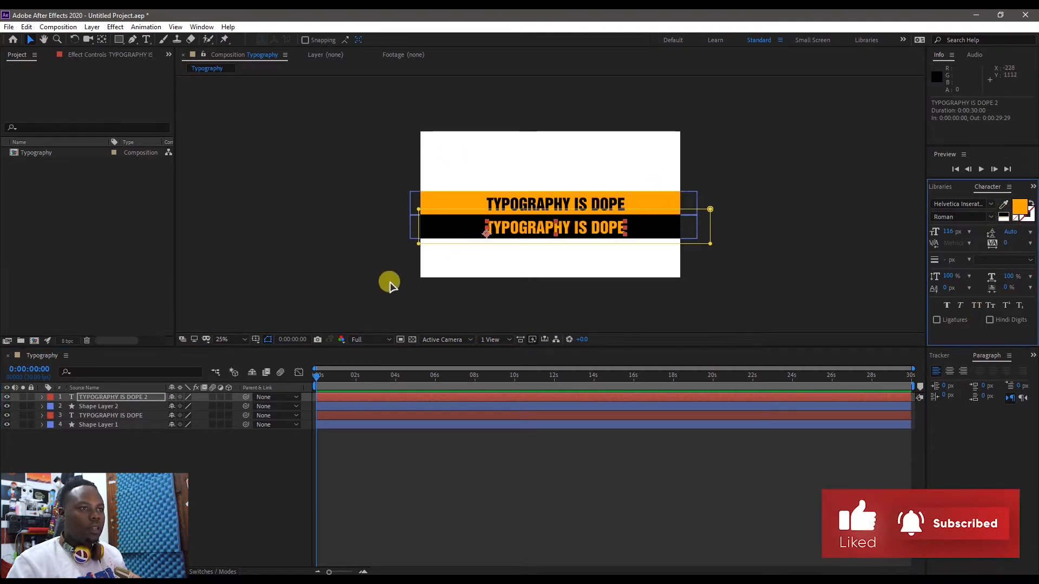
left_click(363, 258)
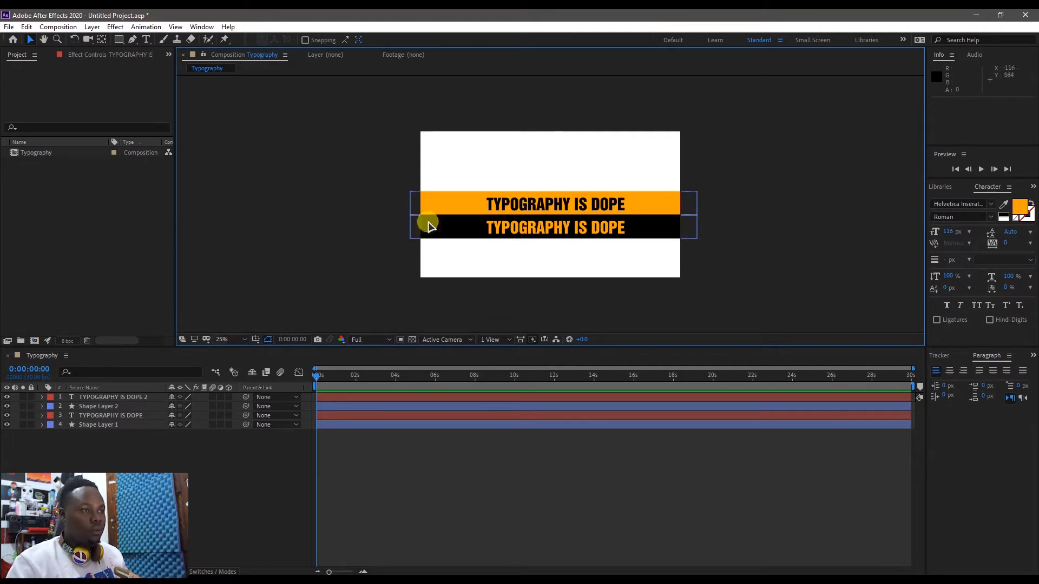
Move both text bars up together so the pair is vertically centred in the frame.
left_click_drag(459, 156, 545, 282)
left_click_drag(577, 225, 578, 213)
left_click(469, 293)
Pre-compose all four text and shape layers into a new composition named "Typo".
left_click_drag(109, 468, 107, 392)
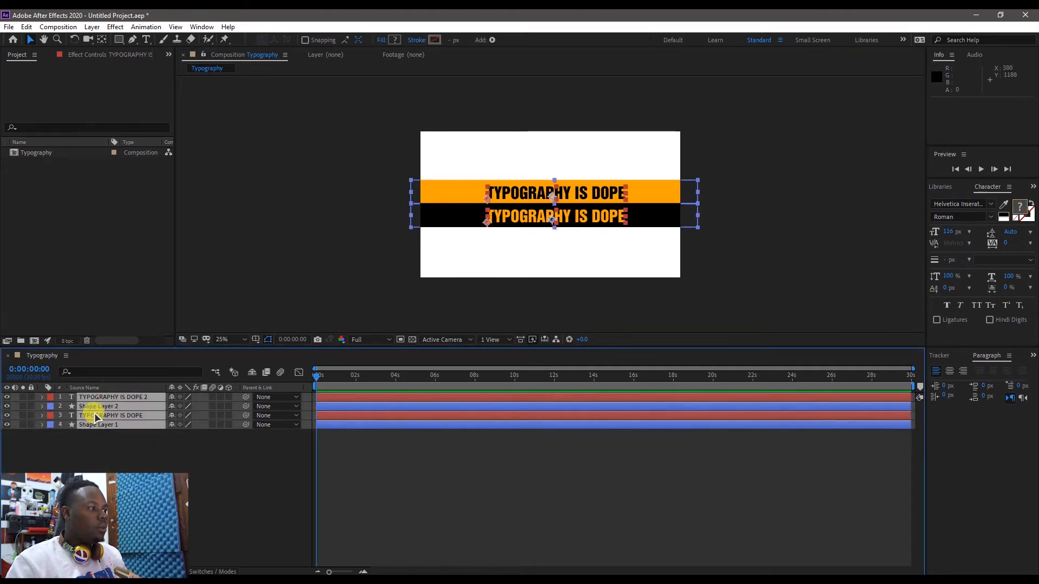
left_click_drag(107, 456, 115, 399)
right_click(114, 398)
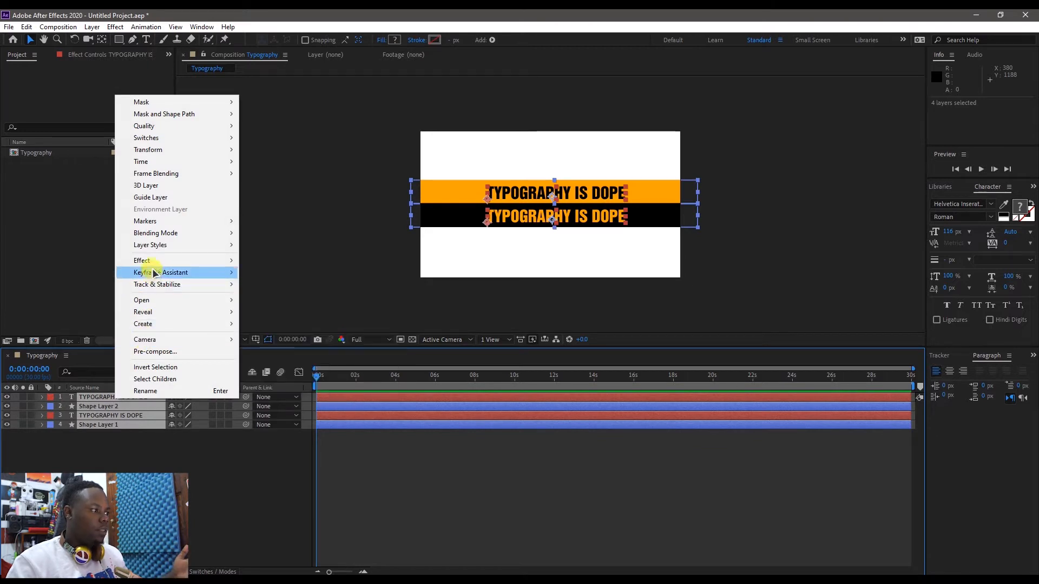
left_click(177, 351)
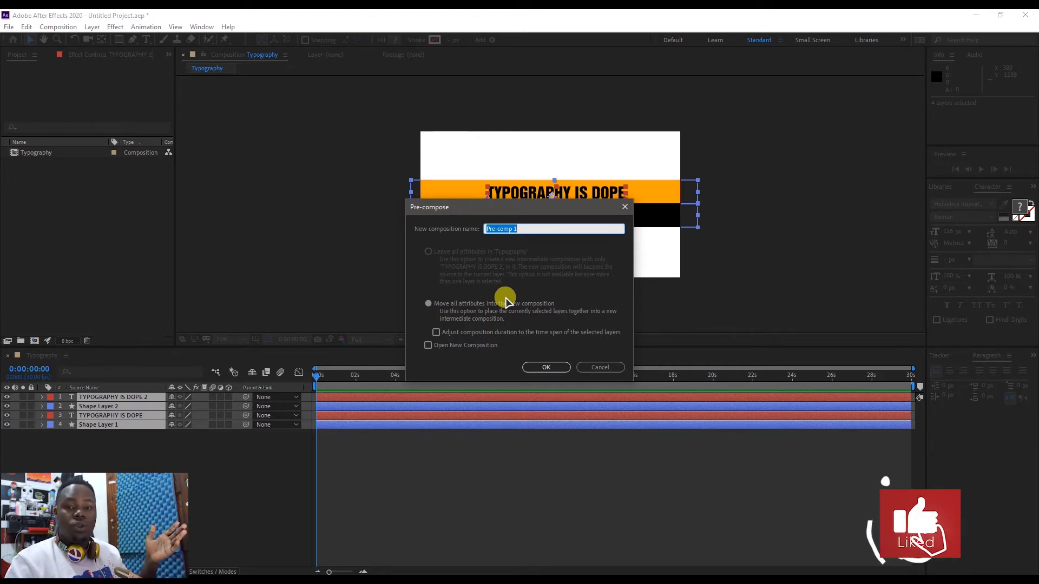
key("BackSpace")
type("Typo")
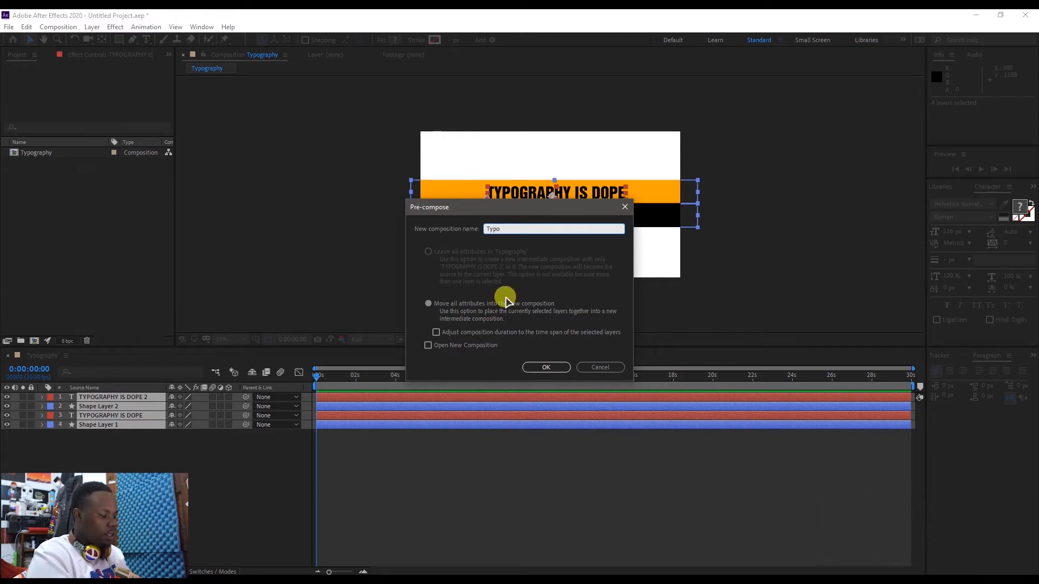
left_click(556, 366)
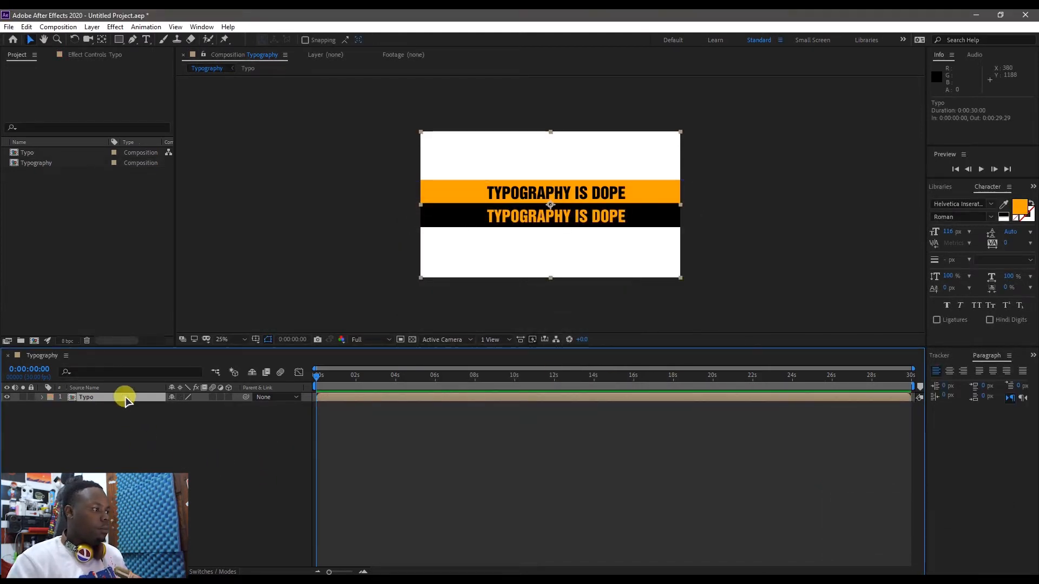
Open the Typo composition and reduce its height to 459 px with the aspect ratio unlocked.
double_click(123, 397)
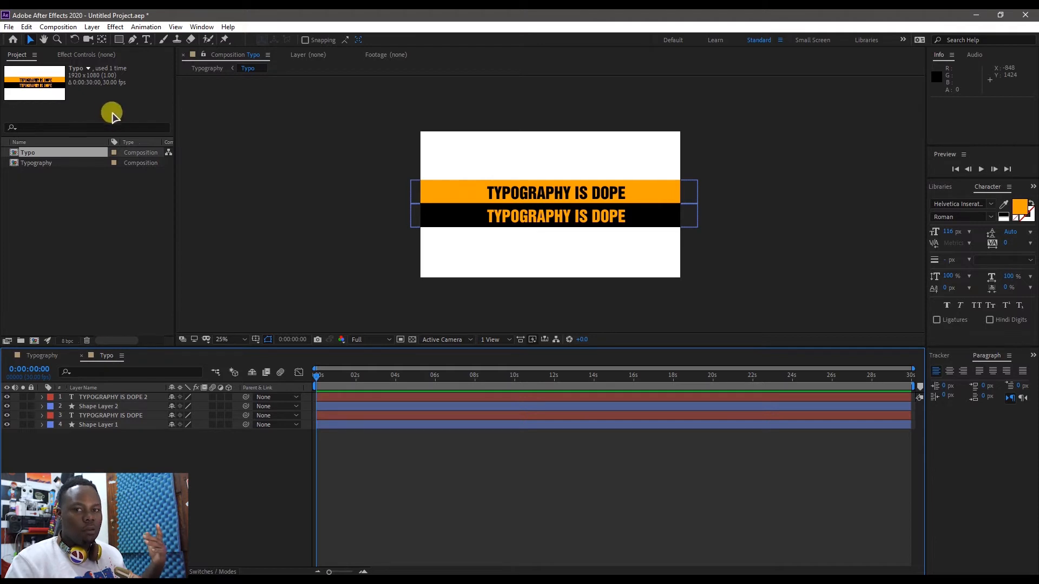
left_click(64, 27)
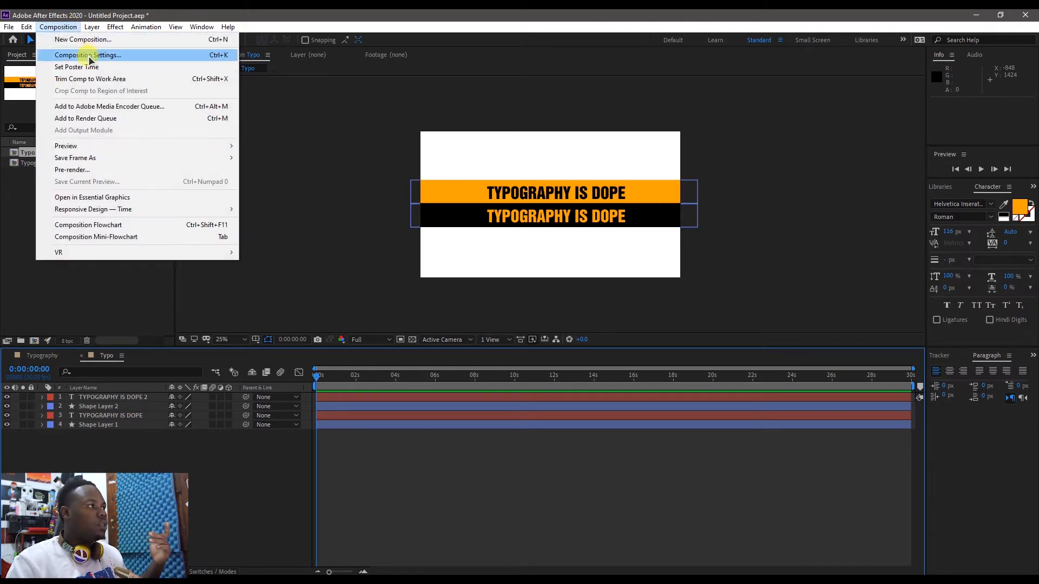
left_click(88, 55)
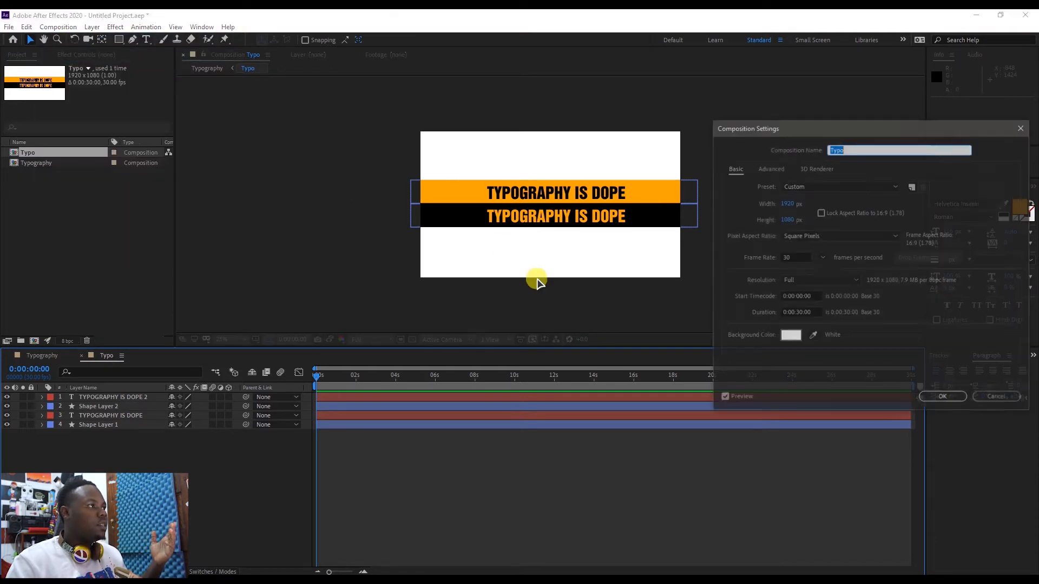
left_click(821, 213)
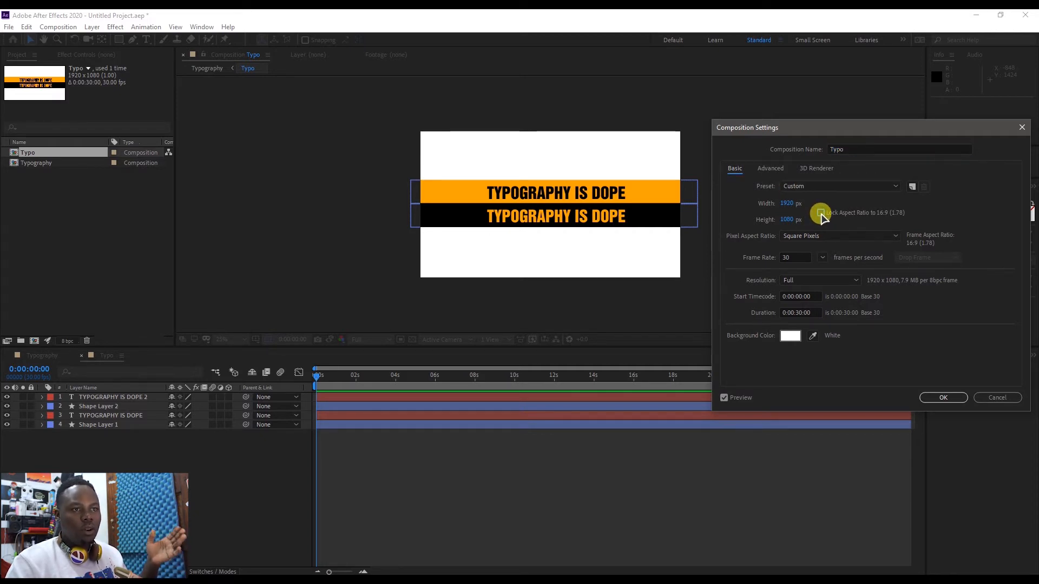
left_click_drag(789, 219, 701, 220)
left_click_drag(788, 220, 696, 227)
left_click_drag(786, 220, 698, 220)
left_click_drag(784, 219, 706, 226)
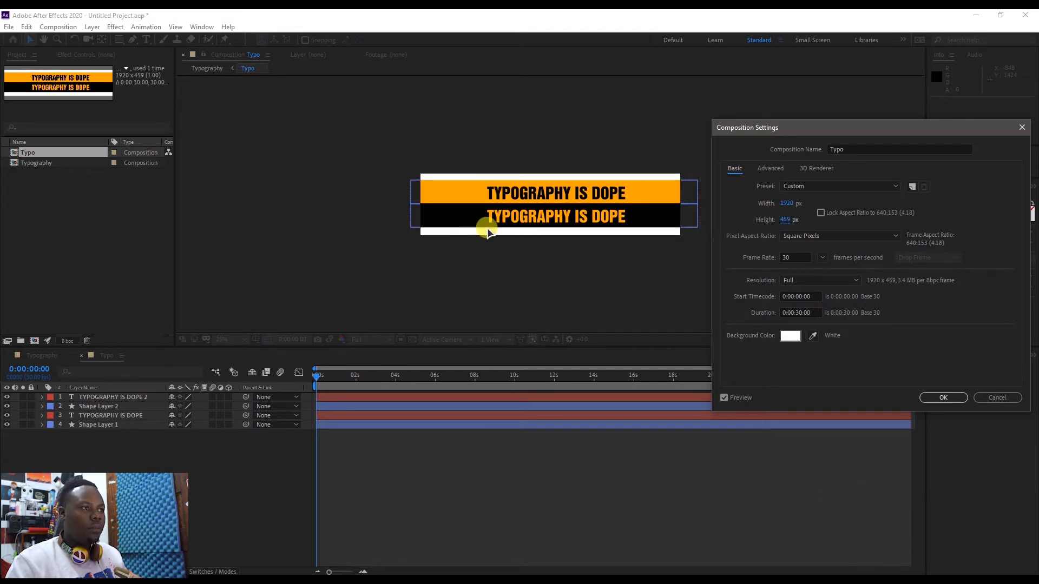
left_click(944, 397)
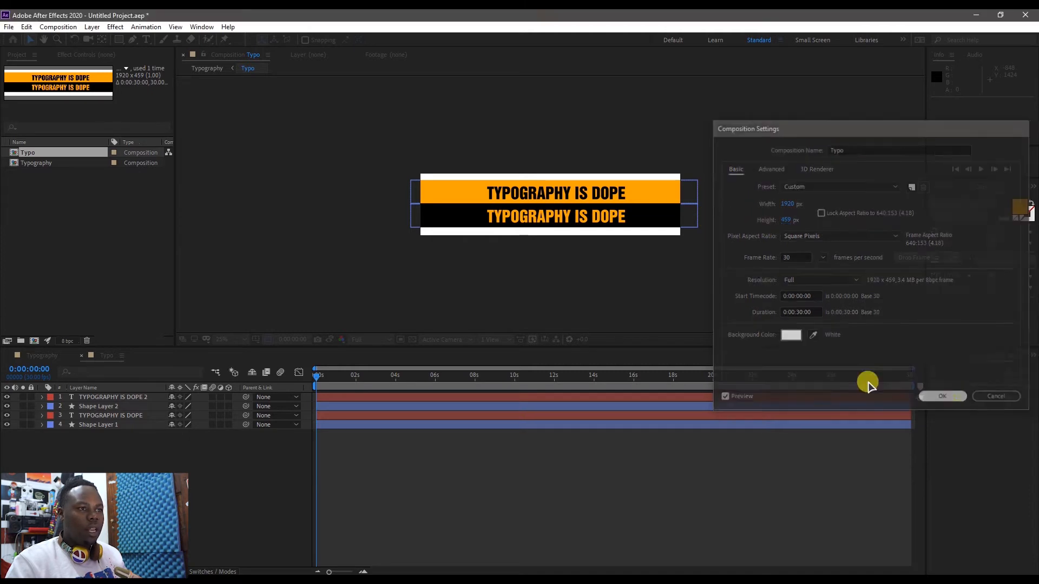
Move both text bars down together slightly within the Typo frame.
left_click_drag(435, 158, 649, 288)
left_click_drag(606, 220, 606, 225)
left_click(605, 260)
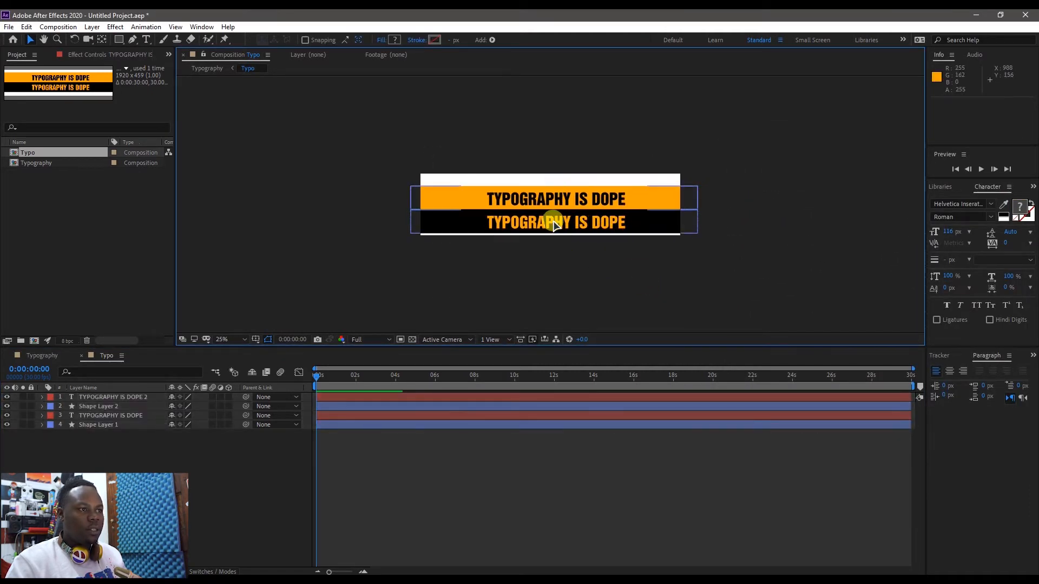
Set the Typo composition's height to 461 px.
left_click(58, 27)
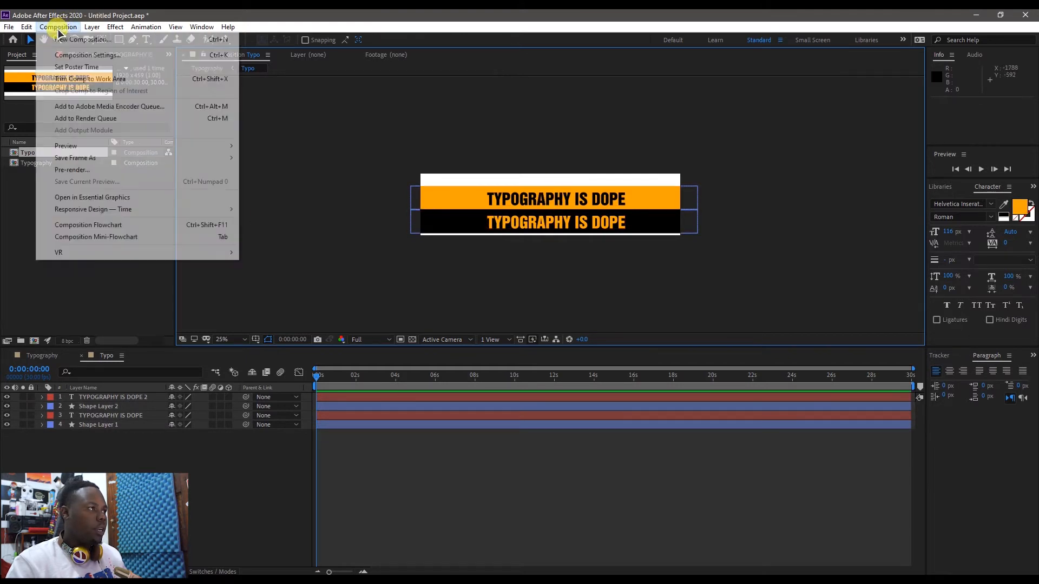
left_click(81, 53)
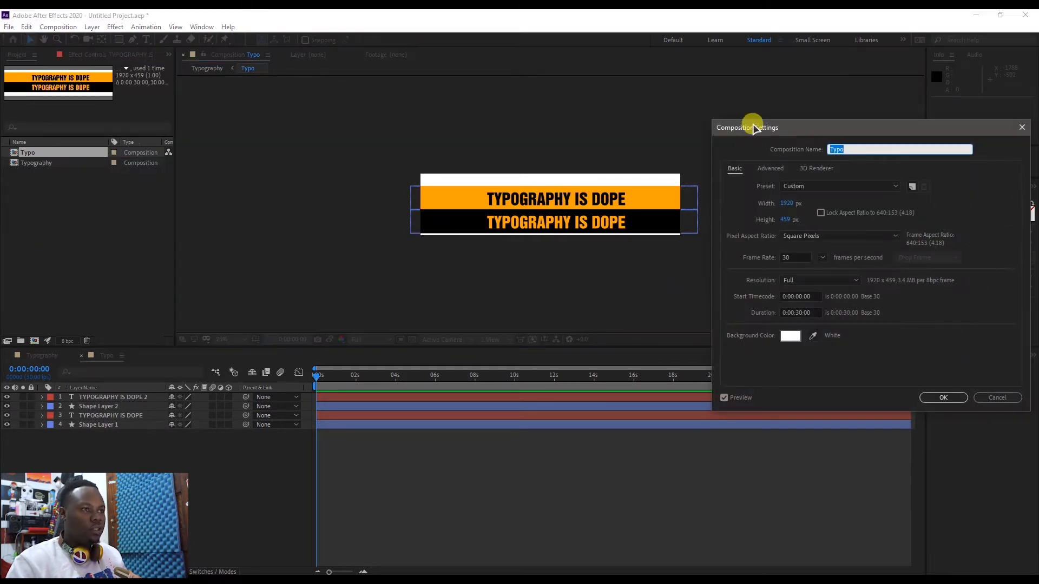
mouse_move(788, 218)
left_mouse_down()
mouse_move(799, 217)
mouse_move(777, 219)
left_mouse_up()
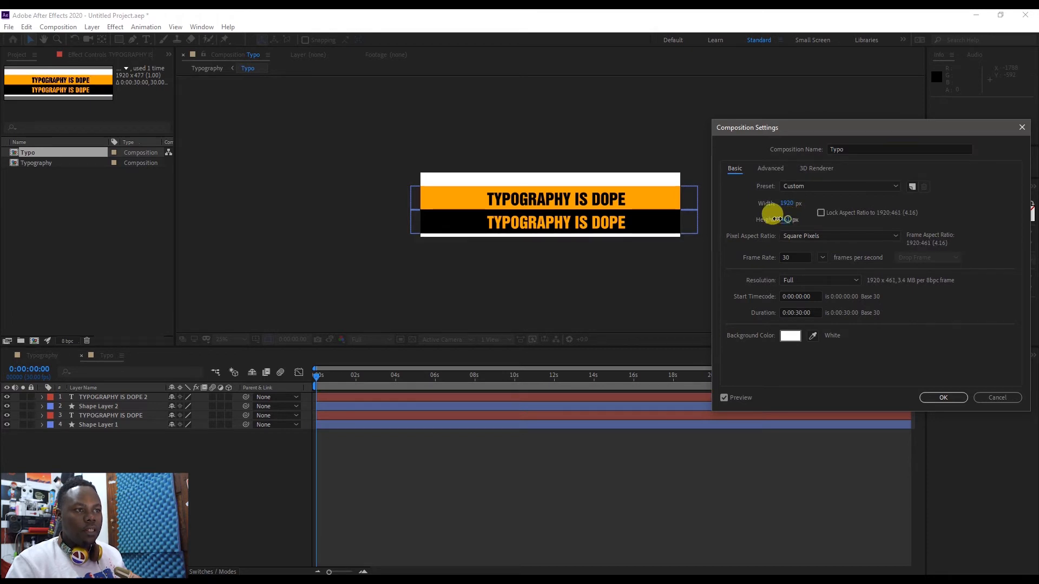
left_click(927, 399)
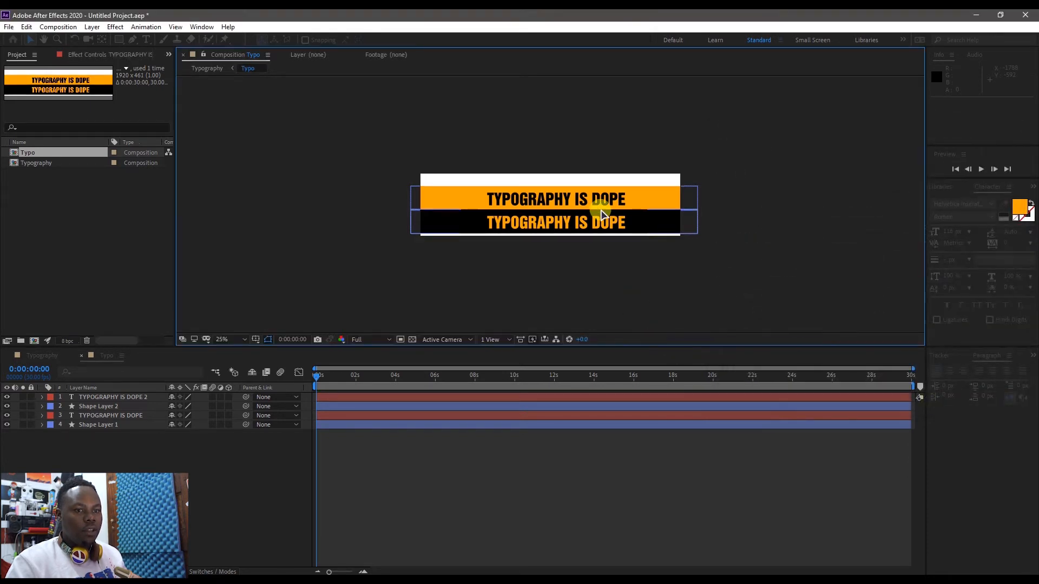
Move both text bars together up 36 px and 4 px to the right to centre them in the Typo frame.
left_click_drag(463, 171, 637, 258)
left_click_drag(628, 216, 632, 223)
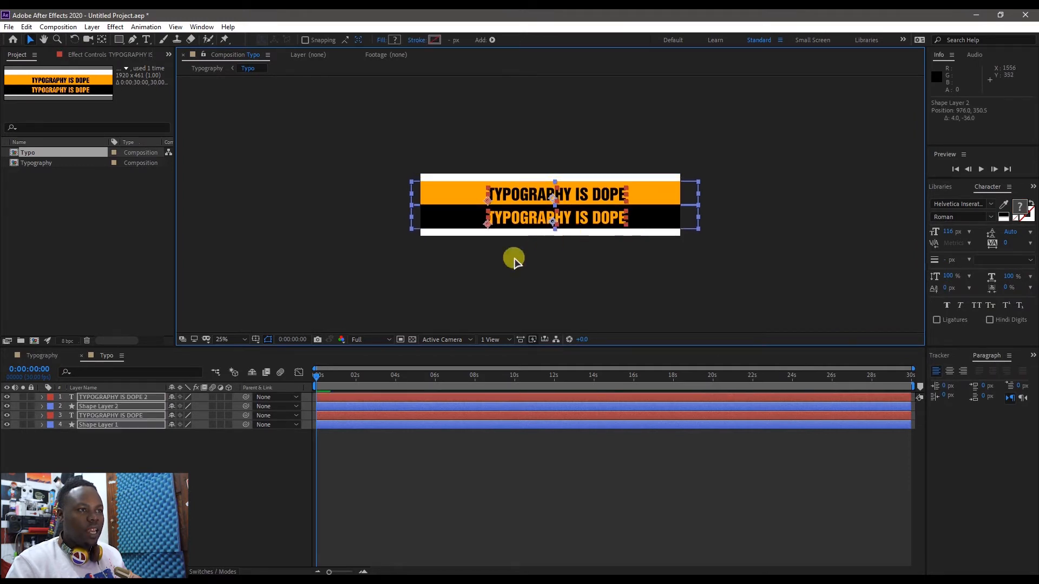
left_click(387, 267)
Set the Typo composition to 1614 x 325 px so the frame crops tightly around the bars.
left_click(58, 27)
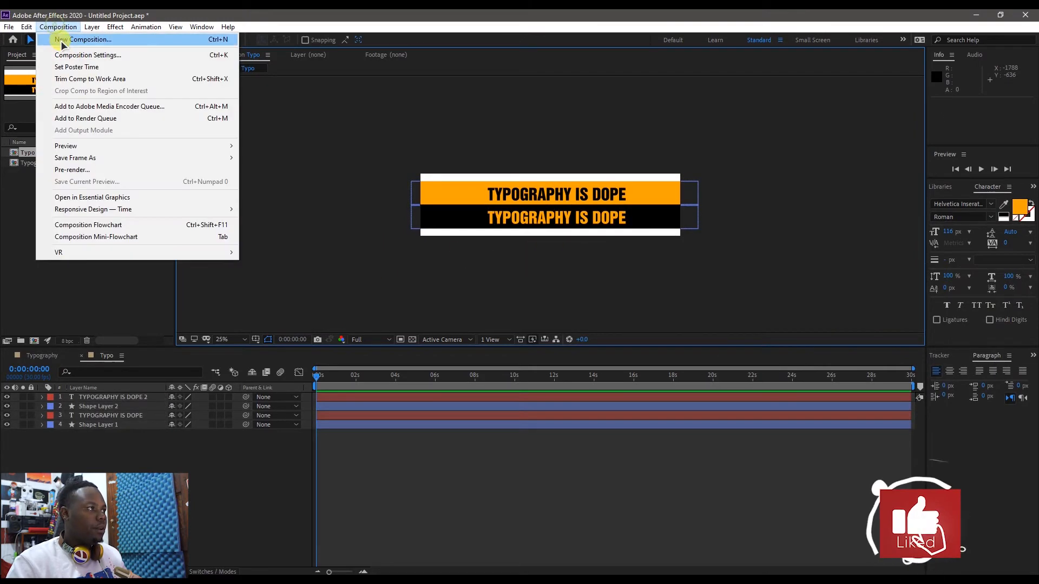
left_click(65, 58)
mouse_move(785, 220)
left_mouse_down()
mouse_move(751, 222)
mouse_move(759, 201)
mouse_move(783, 203)
mouse_move(715, 198)
mouse_move(791, 223)
left_mouse_up()
left_click(946, 398)
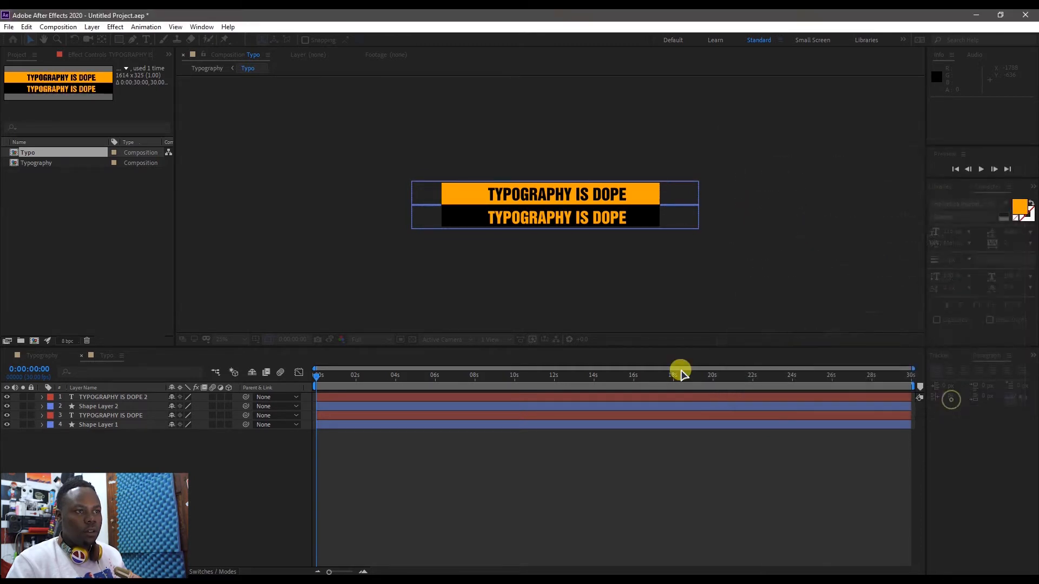
Nudge all the text and bar layers up 12 px within the cropped frame.
left_click_drag(661, 277, 703, 291)
left_click_drag(627, 211, 643, 219)
key("ctrl+z")
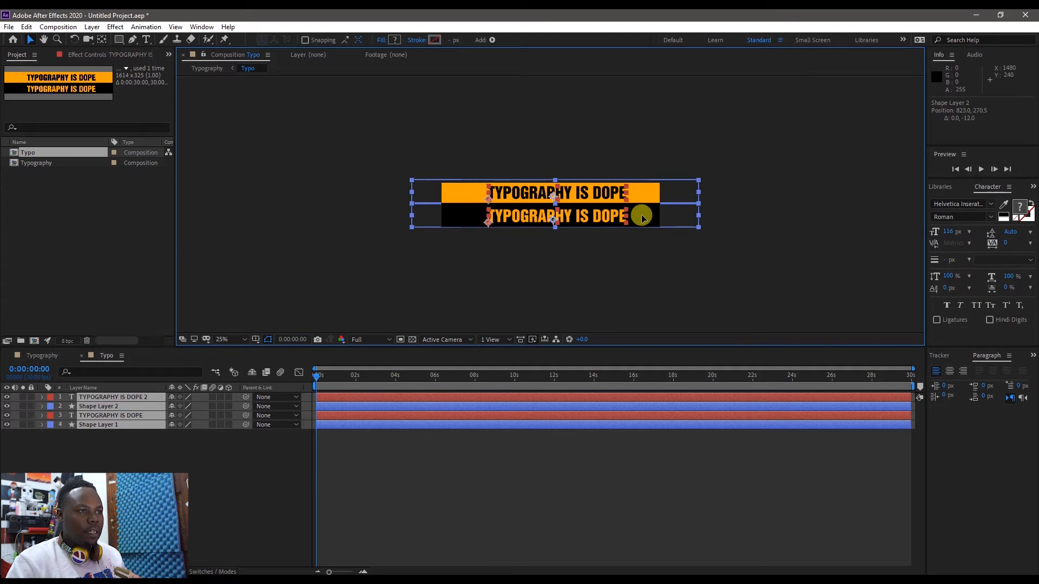
left_click(241, 463)
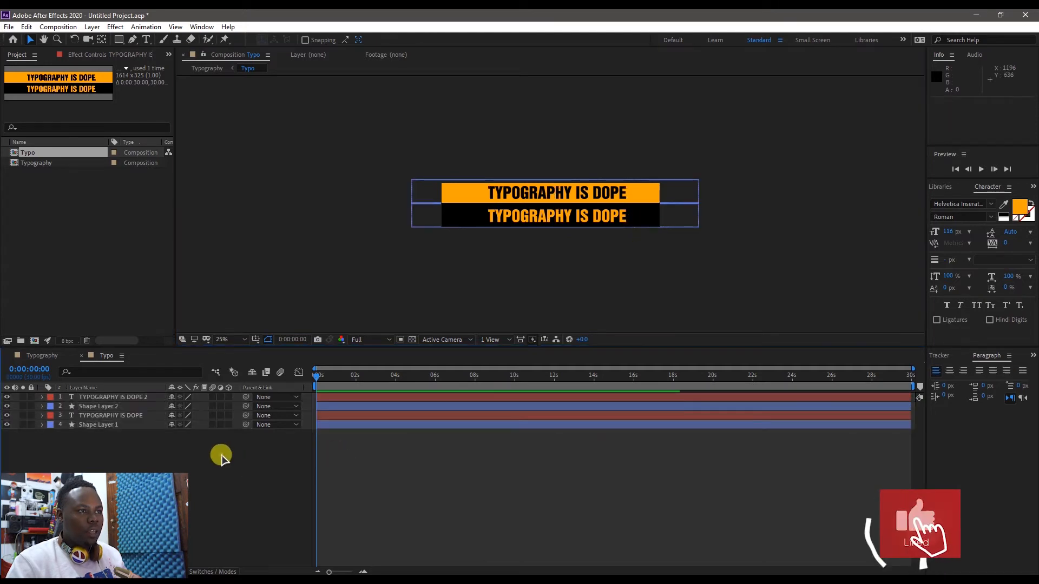
Return to the Typography composition and set the Typo layer's scale to 0%.
left_click(81, 355)
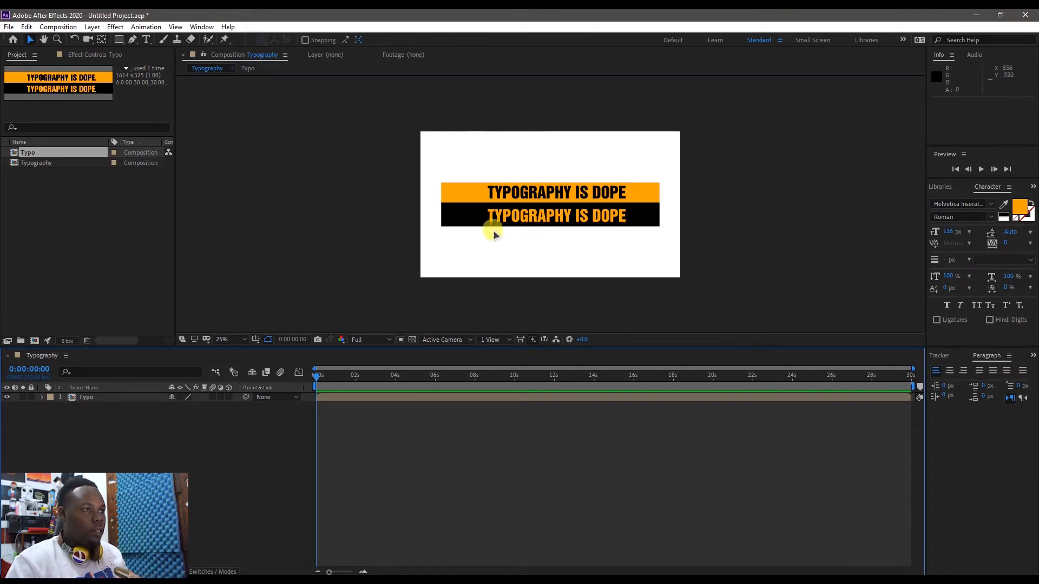
left_click(128, 401)
mouse_move(180, 410)
left_mouse_down()
mouse_move(144, 401)
mouse_move(181, 408)
left_mouse_up()
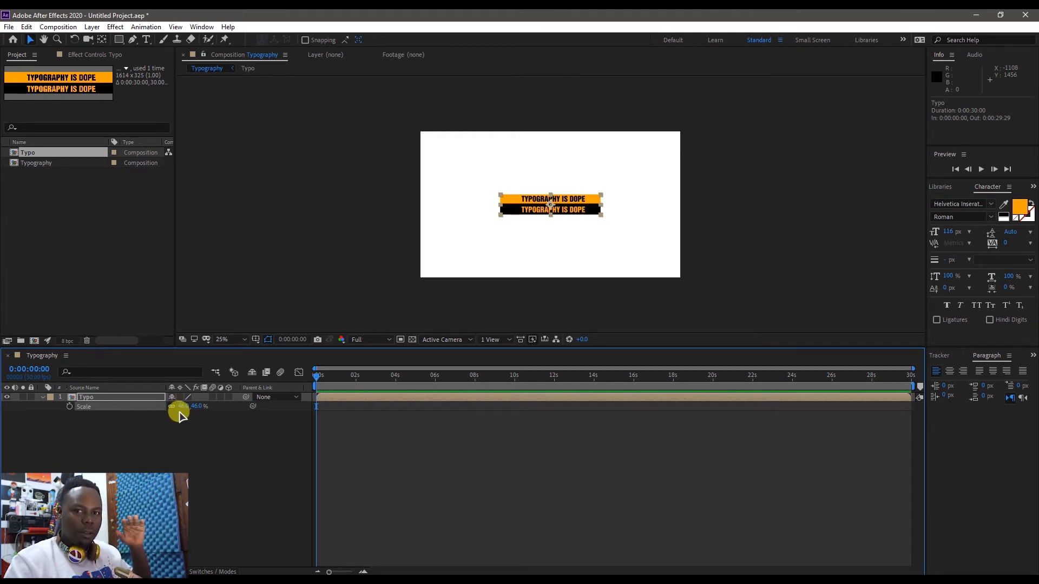
left_click(182, 406)
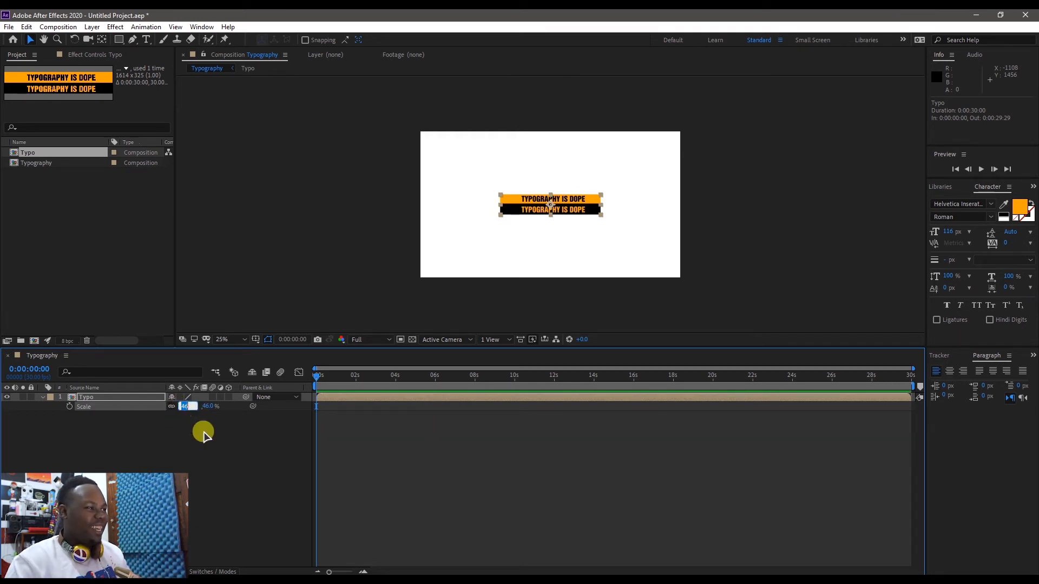
type("0")
key("Return")
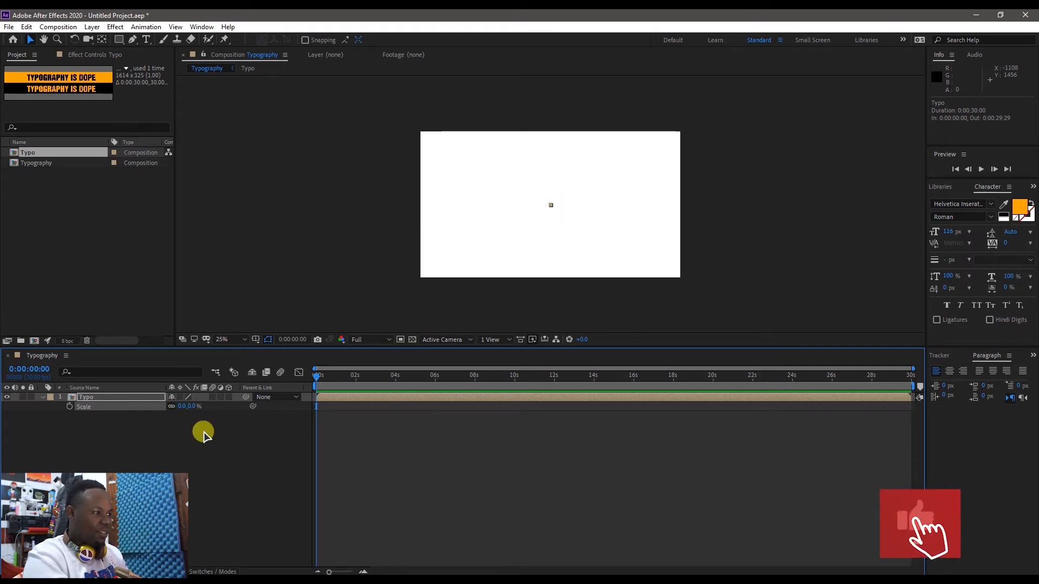
Keyframe the Typo layer's scale from 0% at the start to just over half size at 2 seconds, and play it back.
left_click(69, 406)
left_click_drag(317, 372, 357, 376)
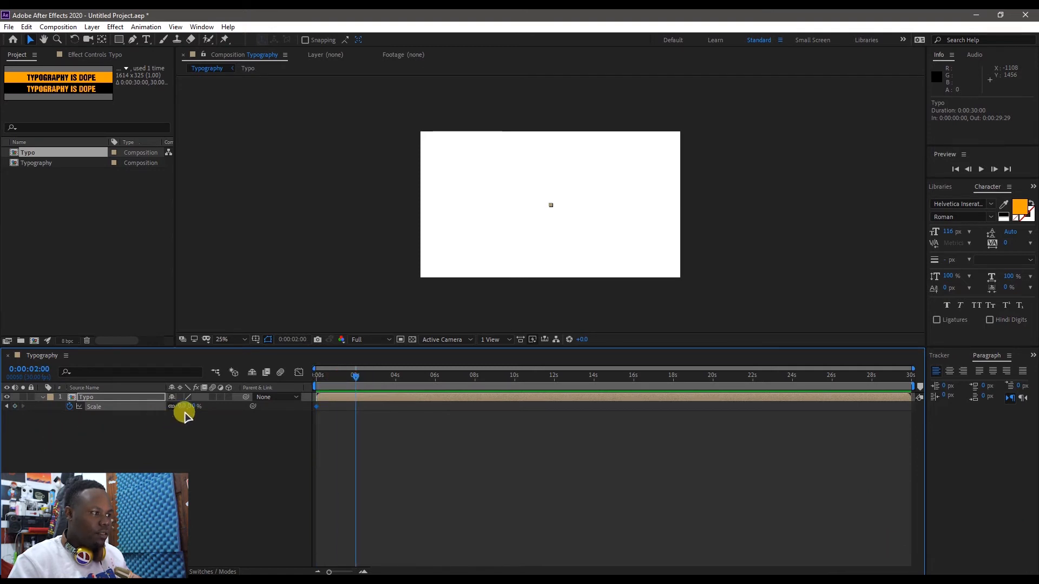
left_click_drag(184, 409, 211, 404)
key("Home")
key("space")
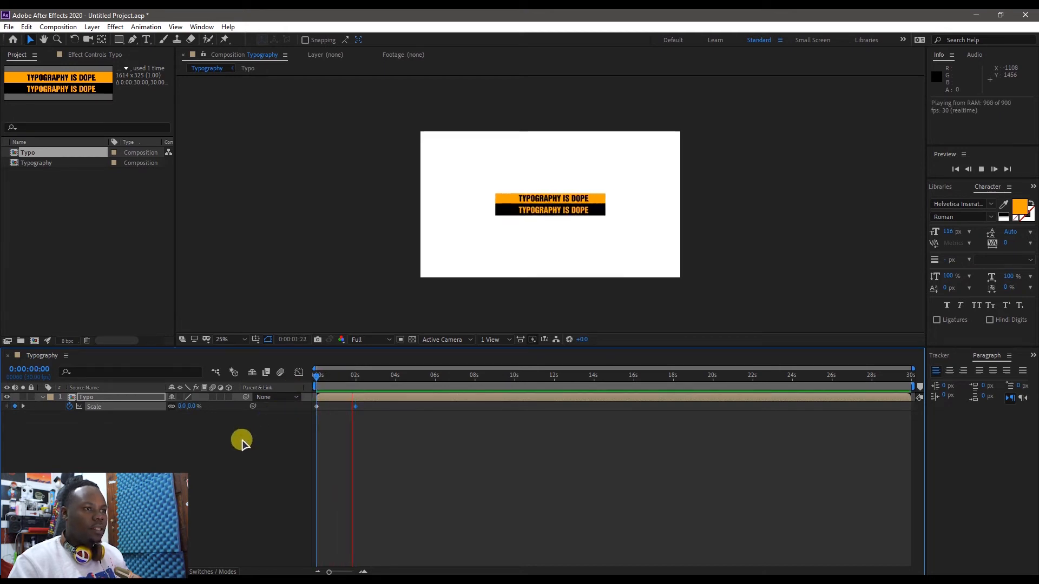
key("space")
Apply the Motion Tile effect to the Typo layer with the time at 0:00:01:28.
mouse_move(366, 377)
left_mouse_down()
mouse_move(318, 387)
mouse_move(354, 385)
left_mouse_up()
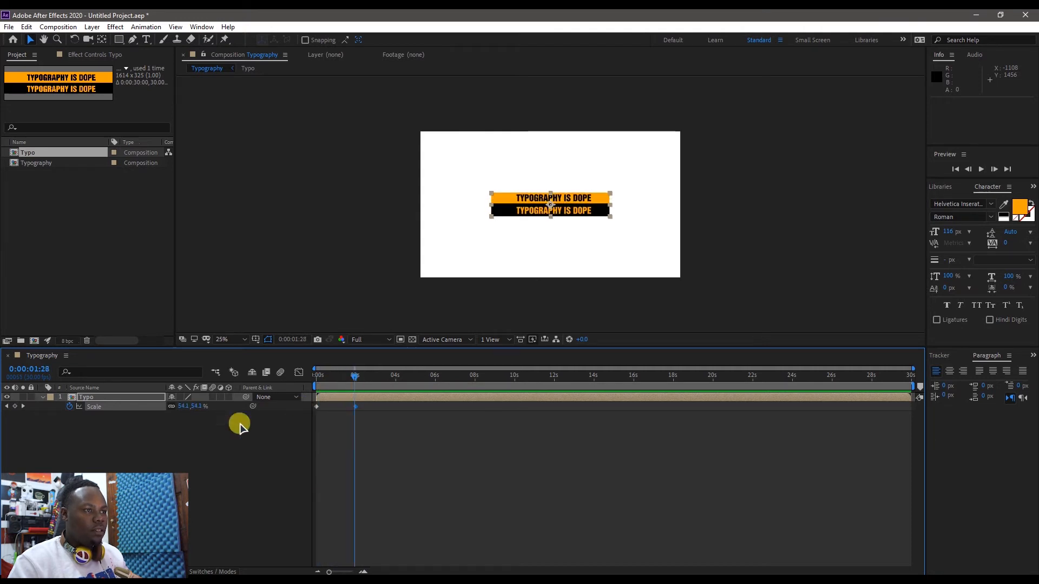
left_click(115, 27)
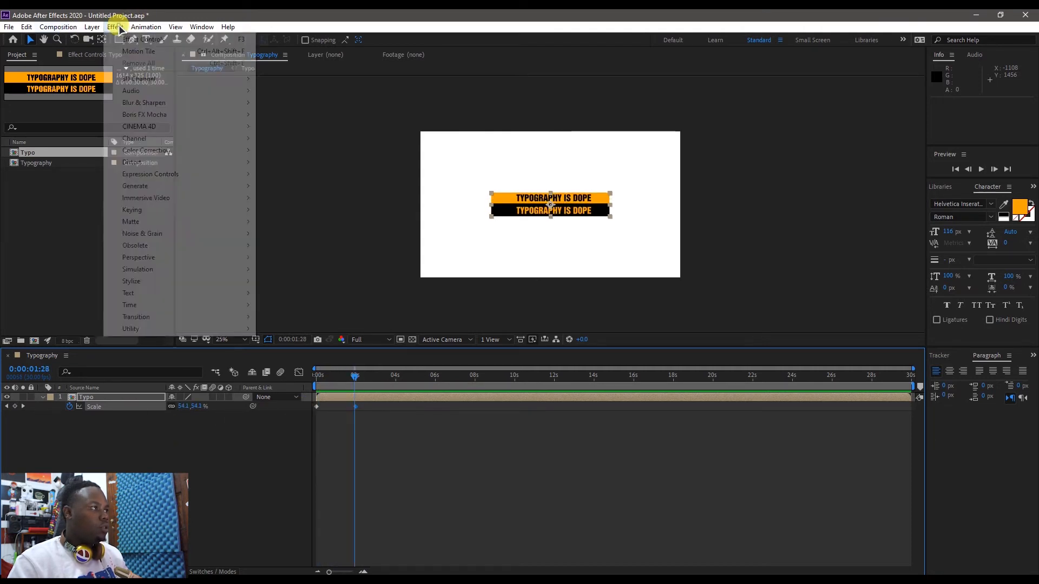
mouse_move(203, 281)
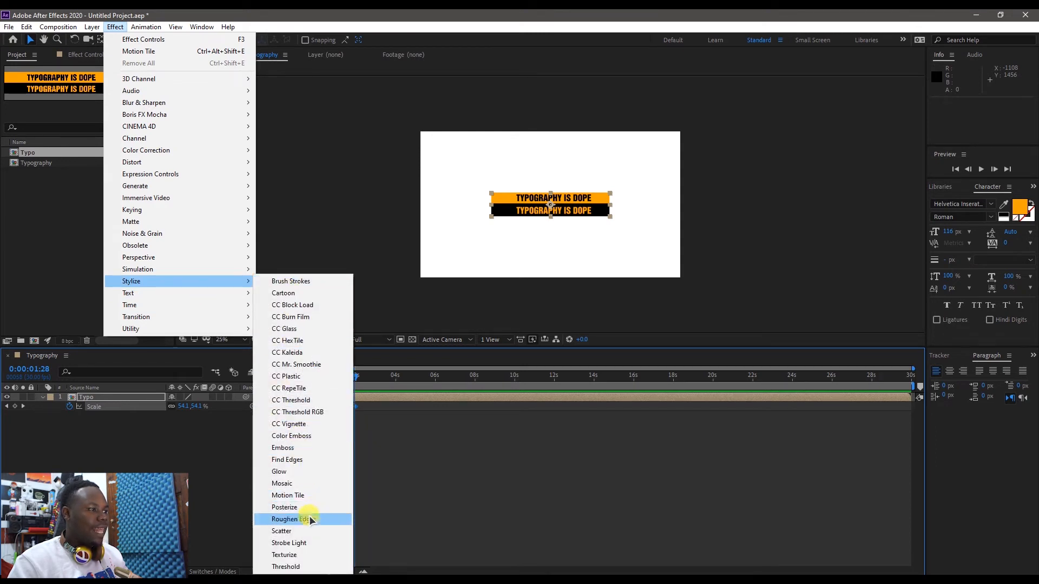
left_click(288, 495)
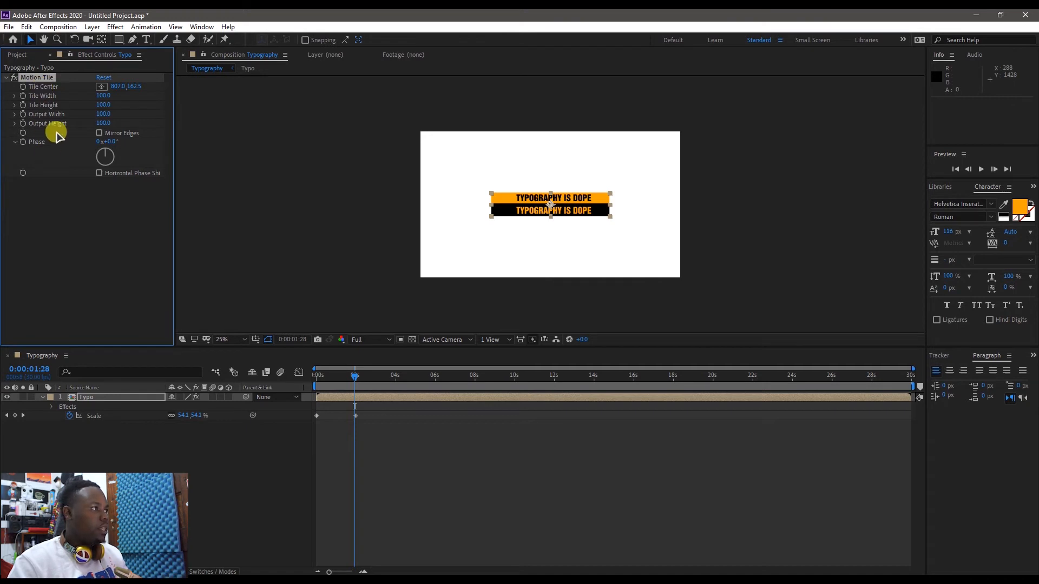
Keyframe the Motion Tile's tile and output properties at 0:00:01:19, and set Output Width to 320 at 0:00:01:28.
mouse_move(354, 367)
left_mouse_down()
mouse_move(343, 378)
mouse_move(358, 381)
mouse_move(343, 383)
mouse_move(343, 372)
left_mouse_up()
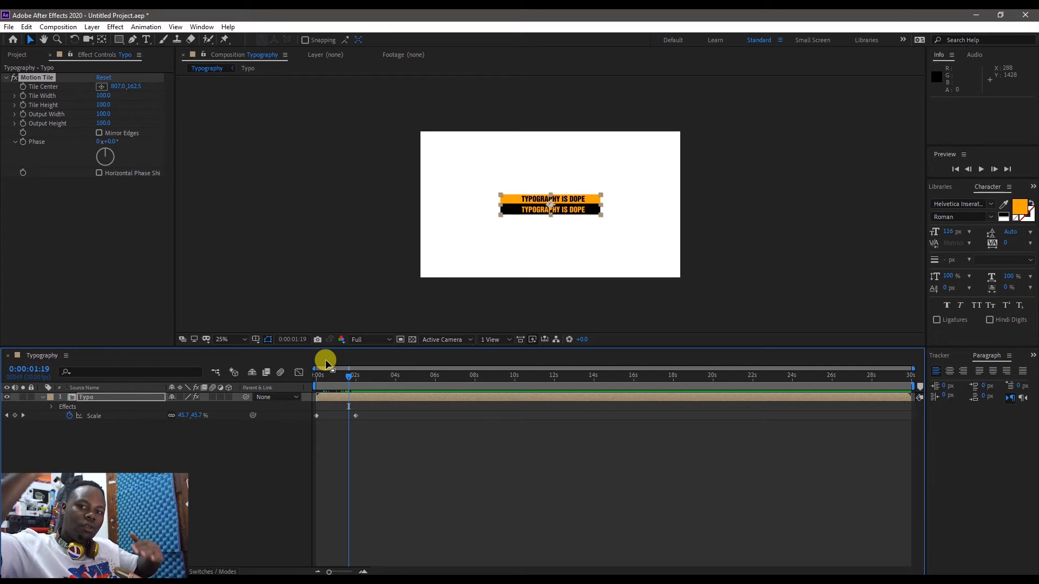
left_click(24, 93)
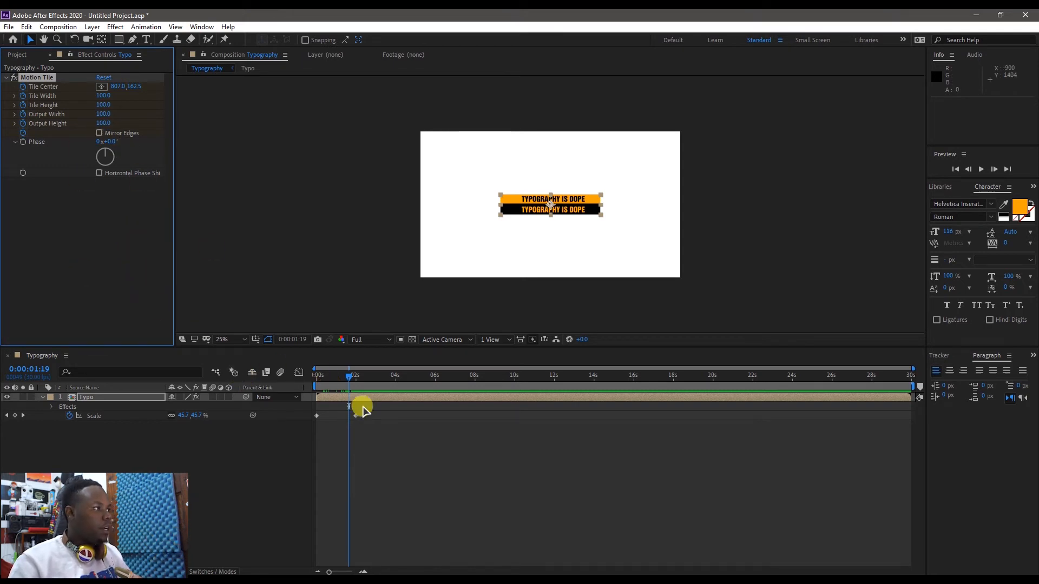
left_click_drag(351, 382, 357, 383)
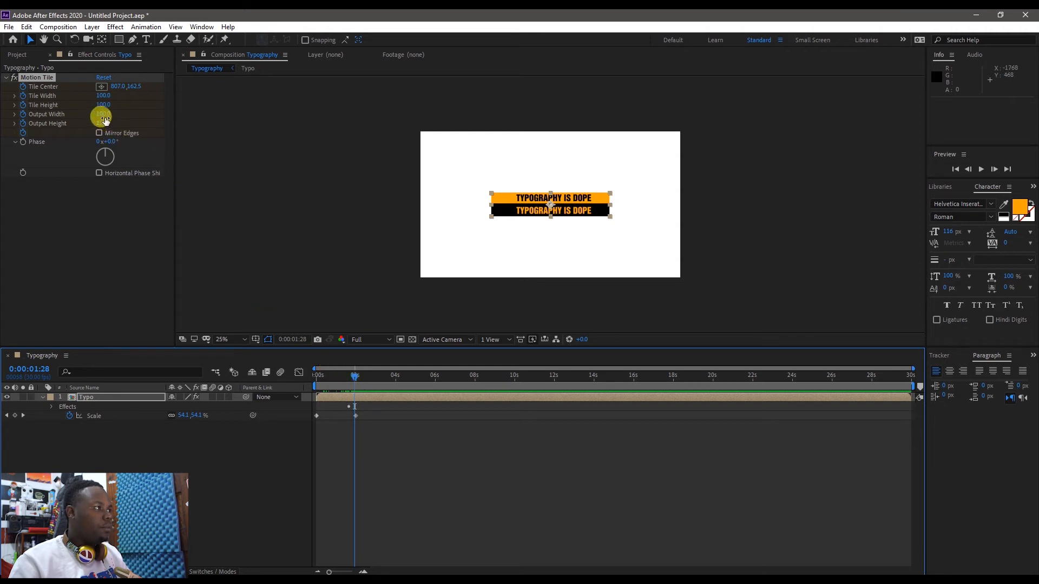
left_click_drag(107, 115, 117, 114)
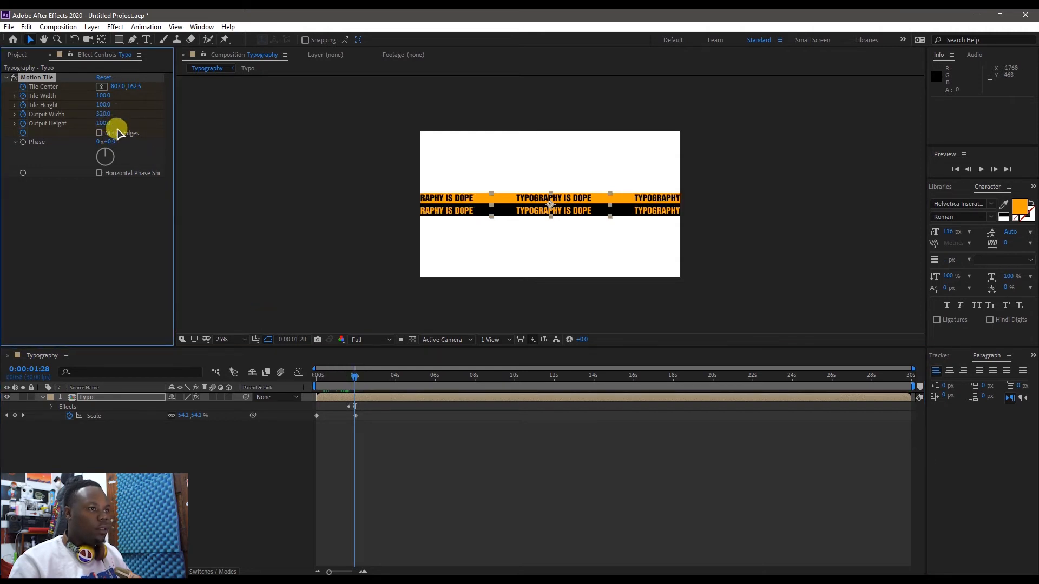
Set the Motion Tile's Output Height to 740 at 0:00:01:28 and play the animation from the start.
left_click_drag(107, 123, 129, 109)
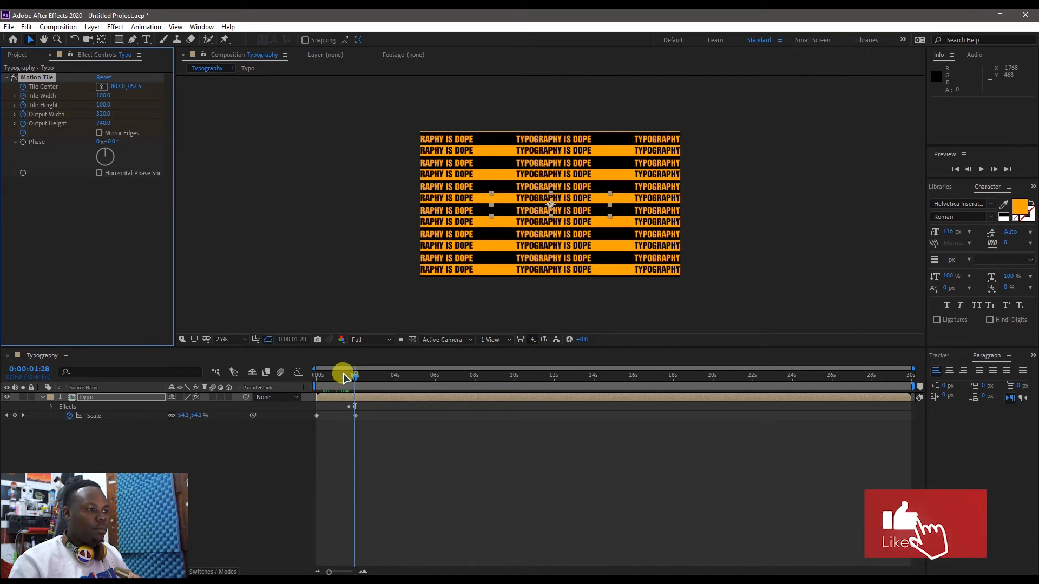
left_click_drag(344, 374, 315, 377)
key("space")
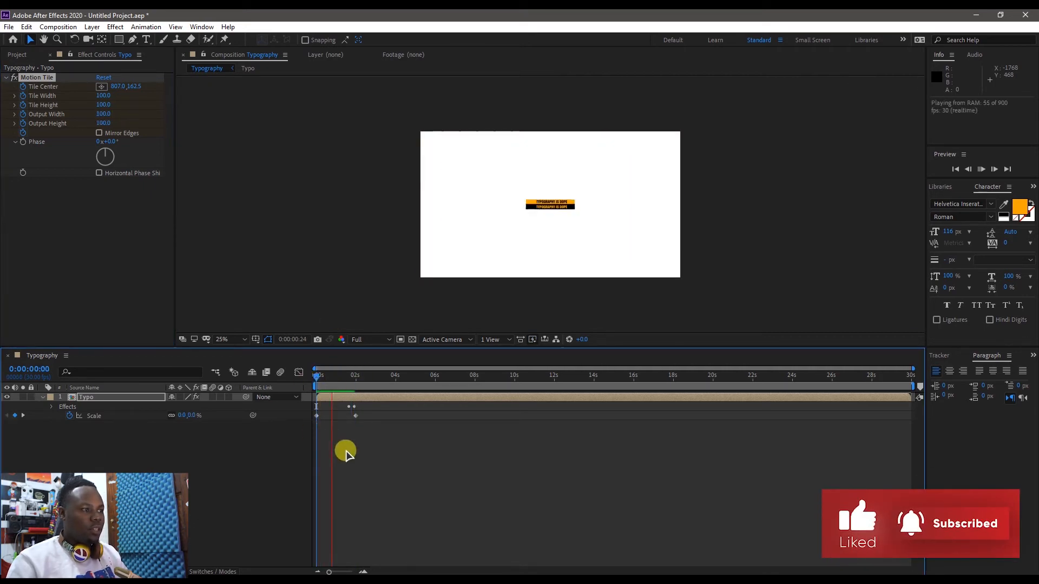
key("space")
Stagger the Motion Tile keyframes by ending Output Height at 0:00:02:10 and Output Width at 0:00:02:00, starting Output Width slightly earlier, and play them back.
mouse_move(365, 385)
left_mouse_down()
mouse_move(336, 385)
mouse_move(353, 385)
left_mouse_up()
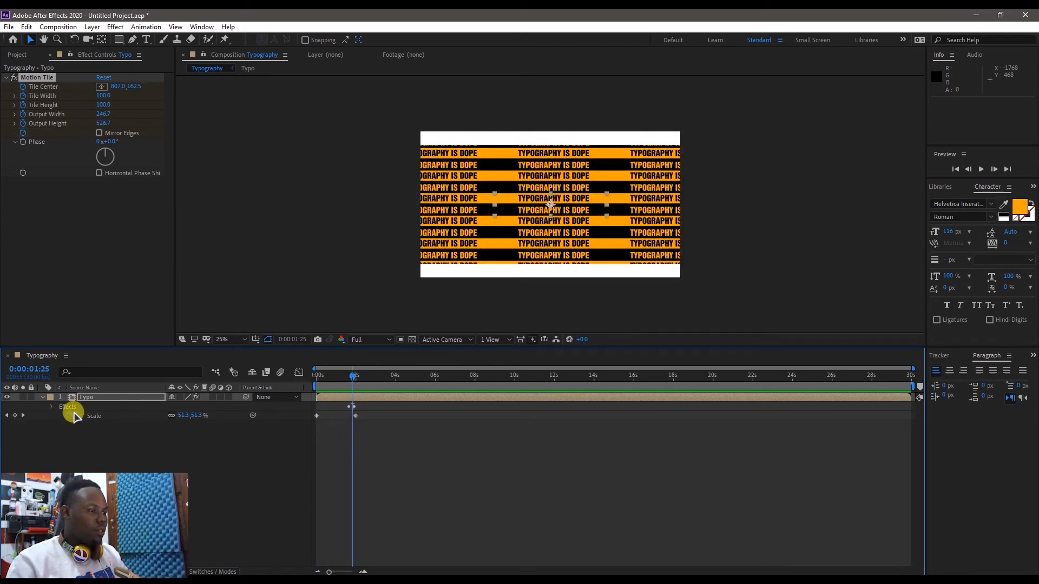
left_click(52, 407)
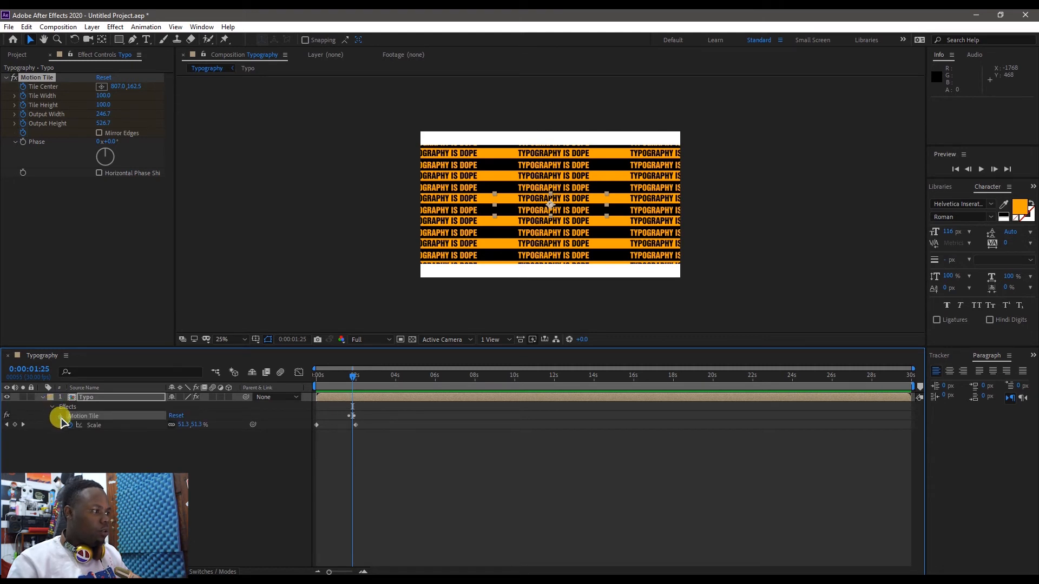
left_click(61, 416)
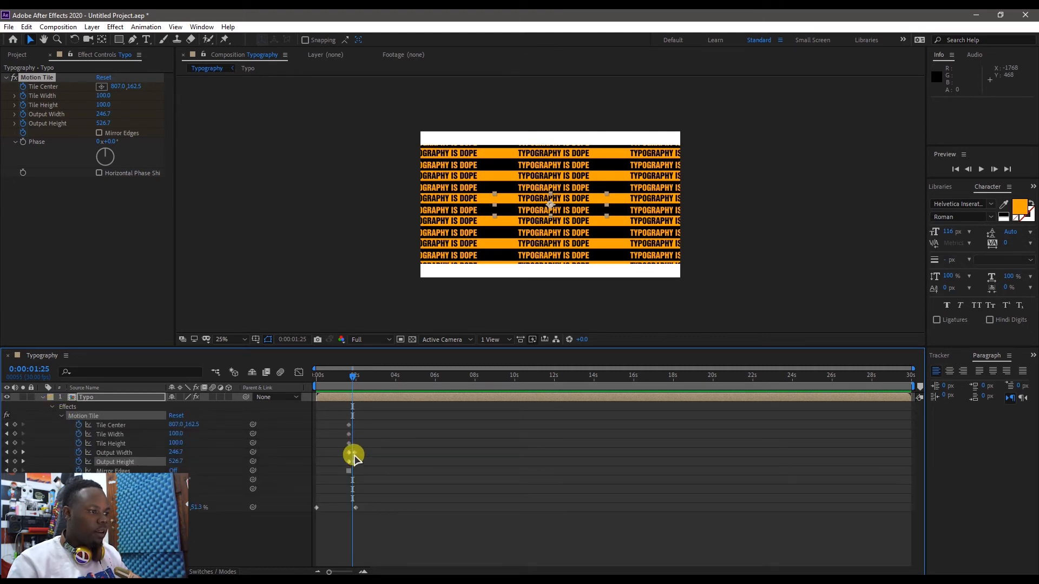
left_click_drag(355, 457, 356, 453)
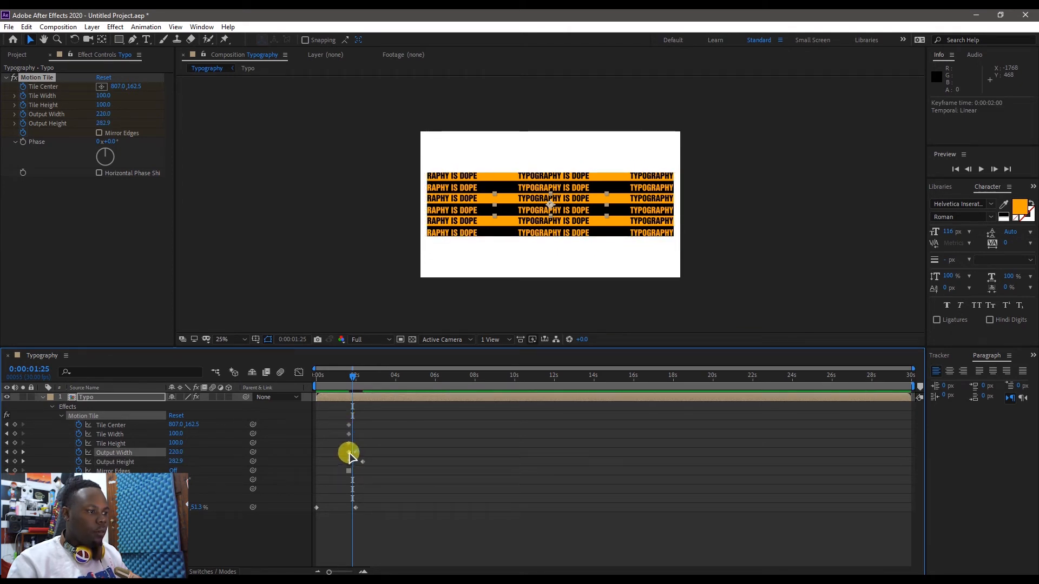
left_click_drag(349, 456, 343, 457)
left_click_drag(348, 375, 317, 383)
key("space")
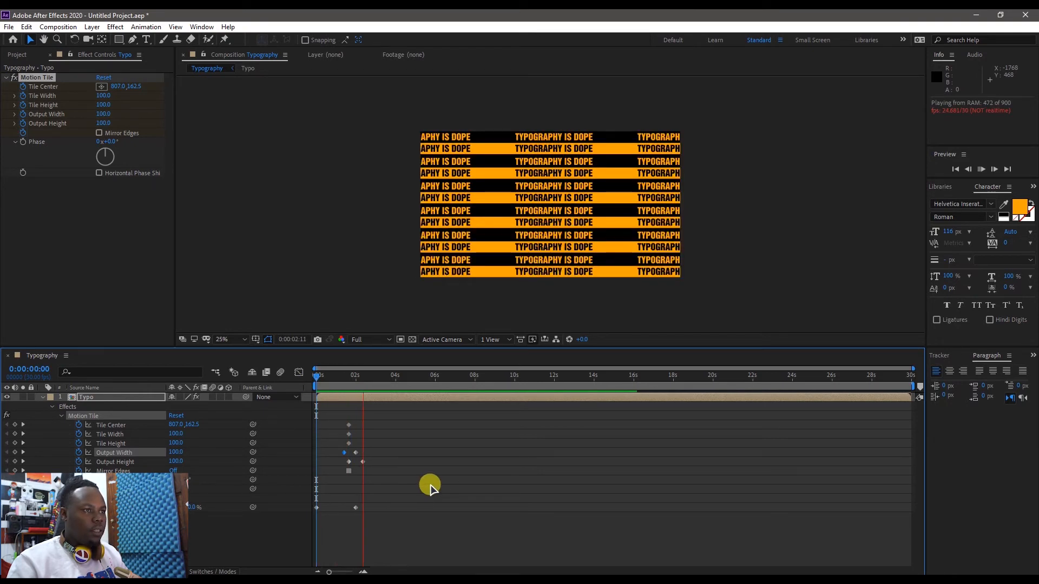
key("space")
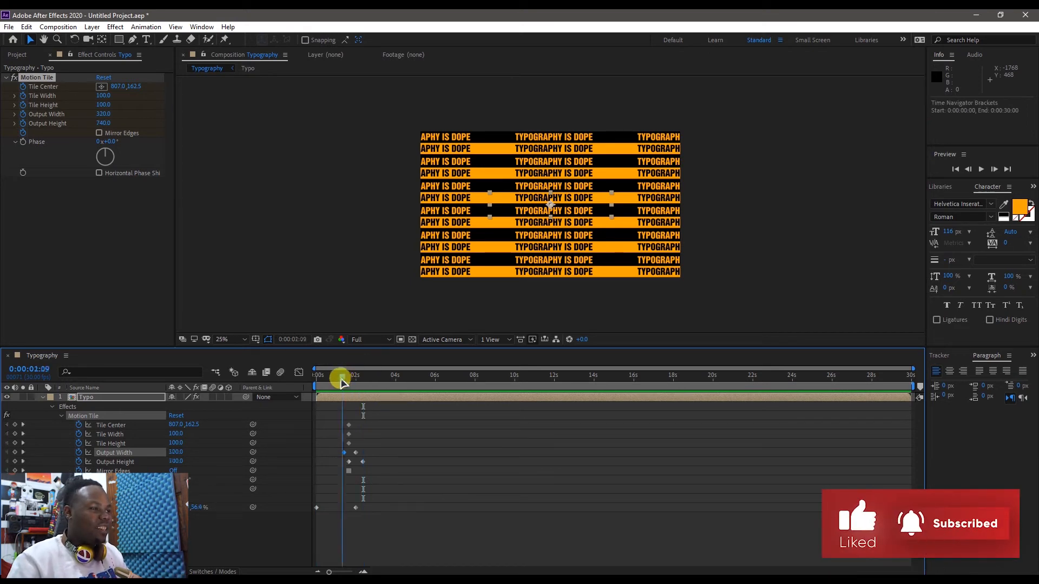
key("Home")
key("space")
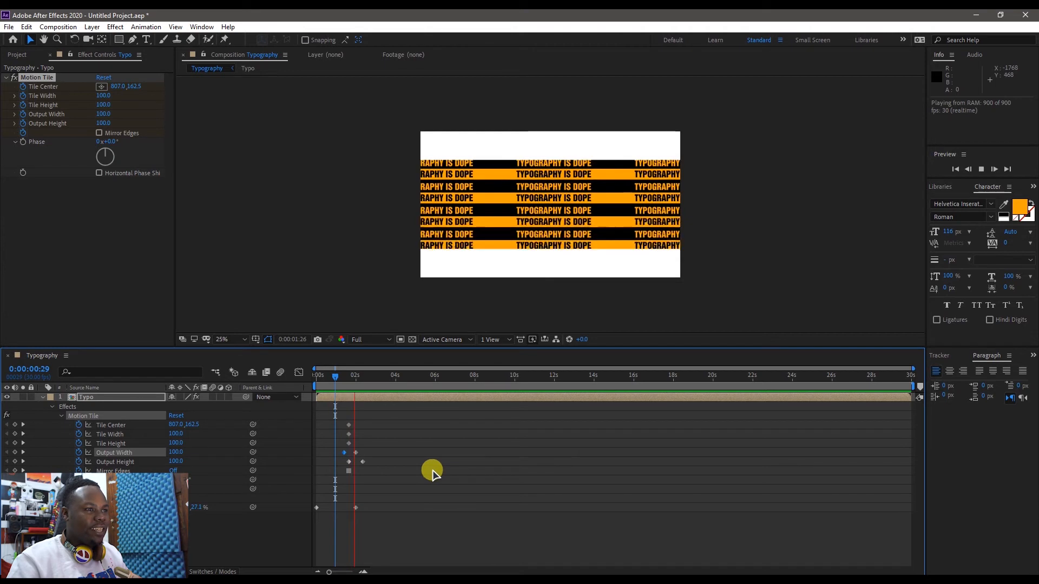
key("space")
Apply Easy Ease to all of the Typo layer's Motion Tile and Scale keyframes and preview from the start.
left_click_drag(388, 411, 317, 510)
right_click(347, 460)
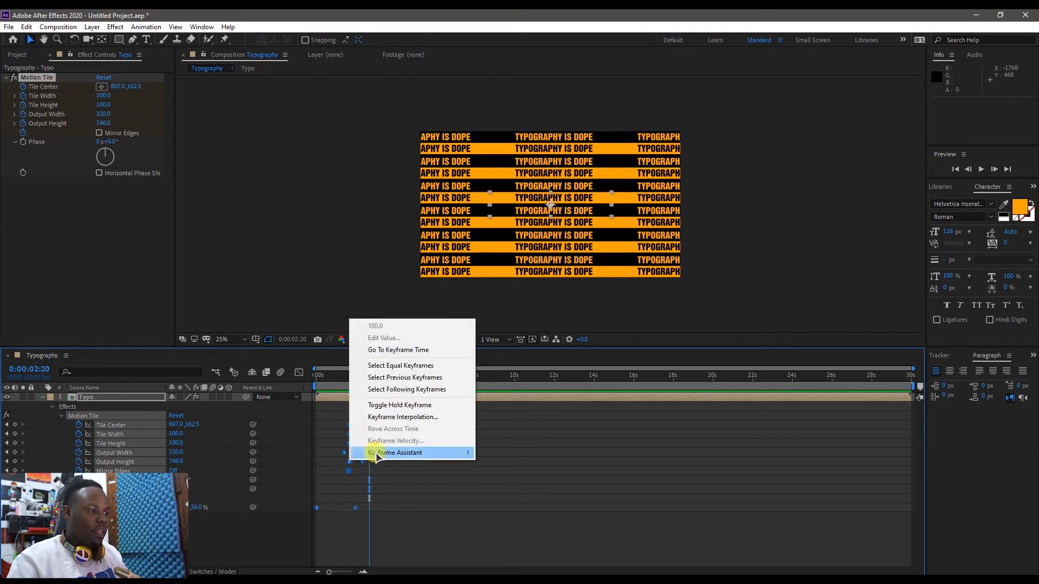
mouse_move(383, 454)
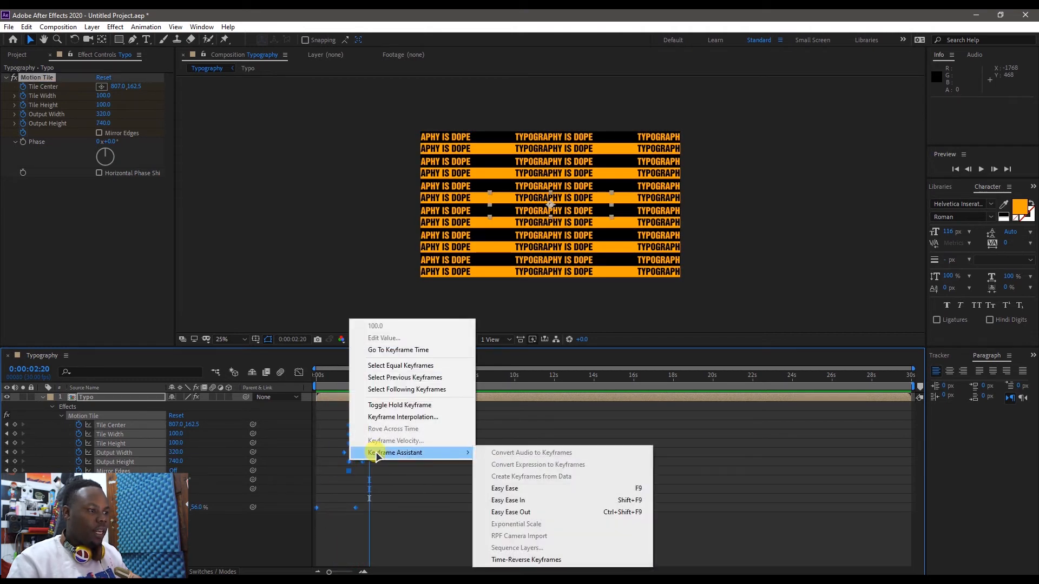
left_click(541, 488)
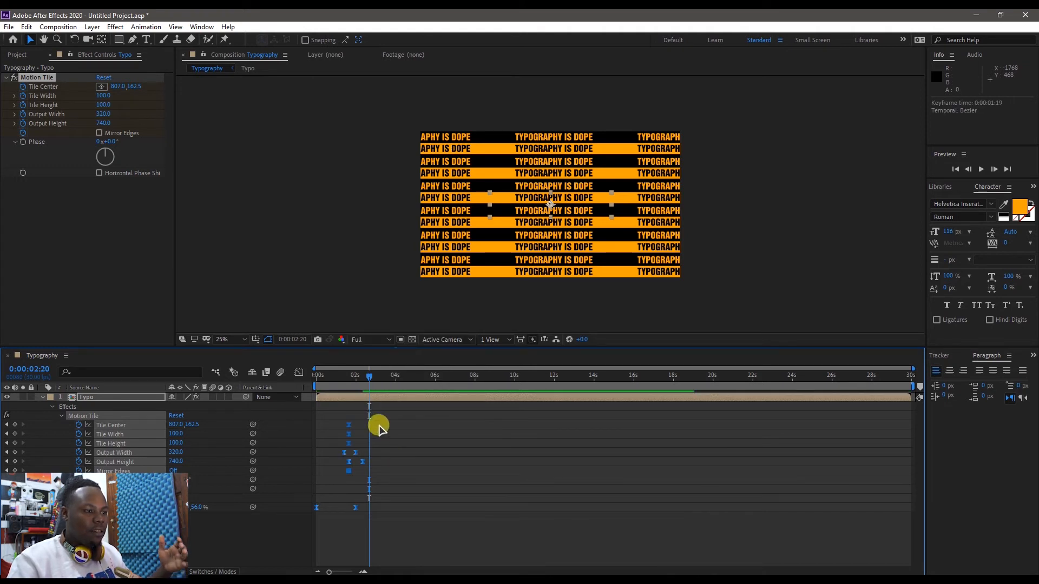
left_click(405, 457)
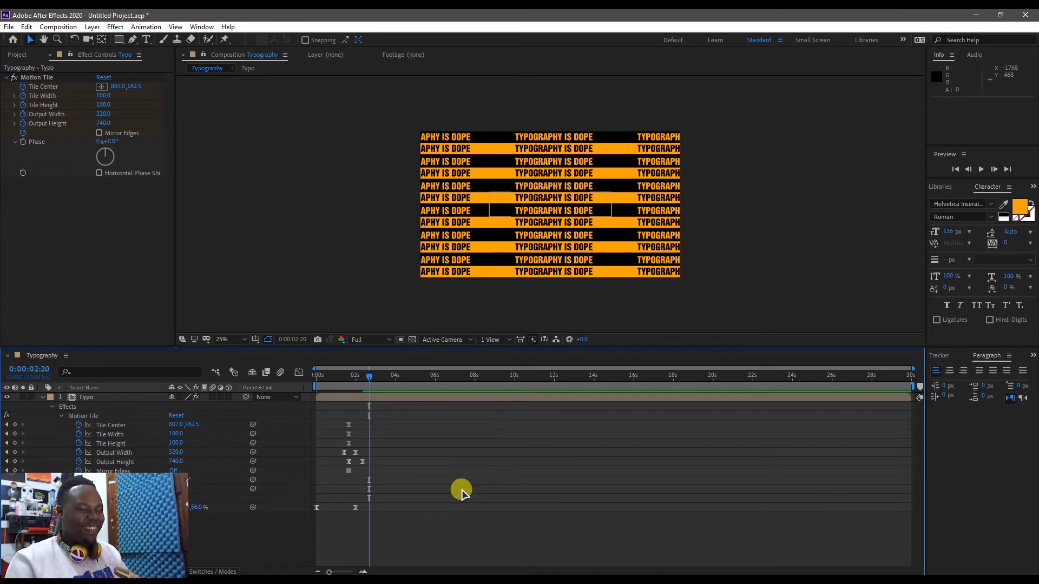
left_click_drag(383, 377, 278, 378)
key("space")
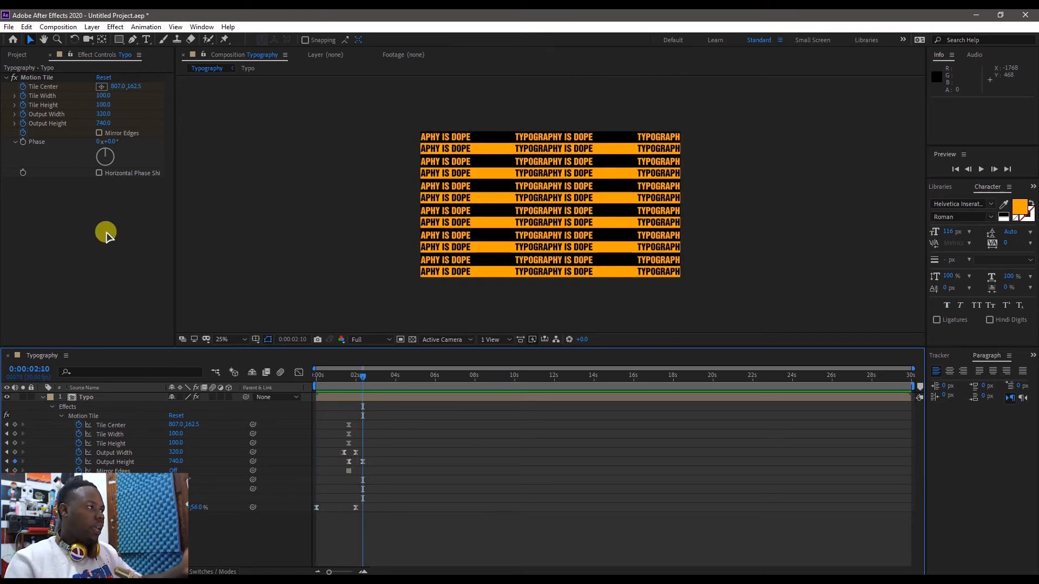
Keyframe a large increase in Tile Center's vertical value ending at about 3 seconds, move its first keyframe earlier, and play the vertical scroll back.
left_click(118, 235)
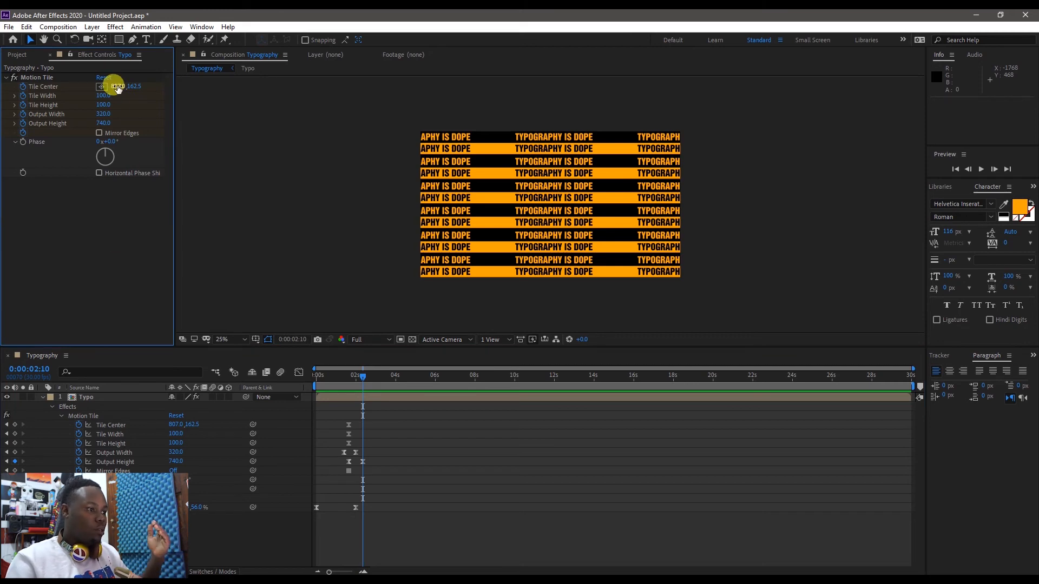
left_click_drag(133, 86, 987, 98)
left_click_drag(363, 425, 342, 426)
left_click(360, 372)
left_click_drag(361, 377, 295, 388)
key("space")
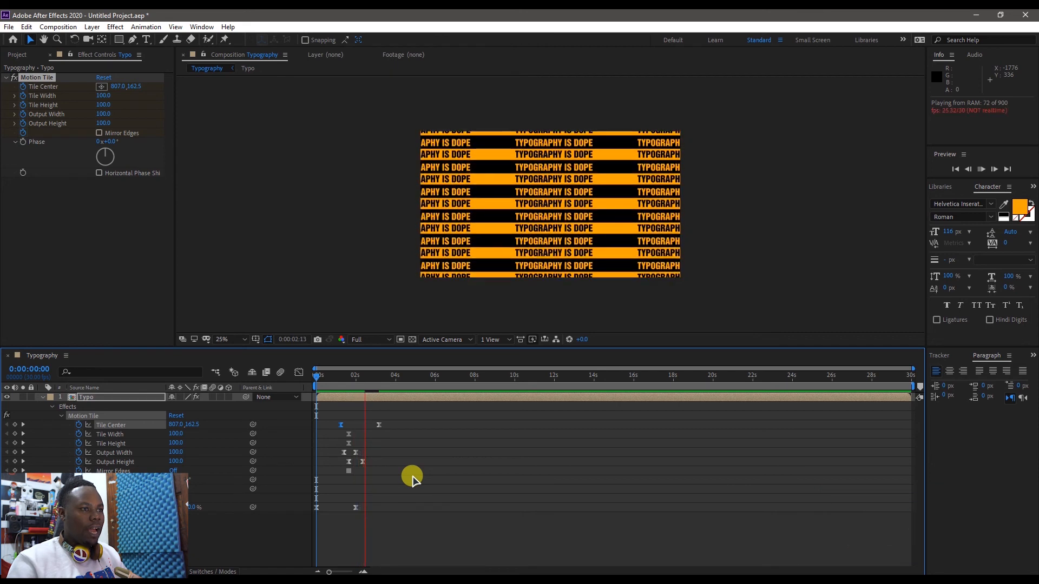
key("space")
key("space")
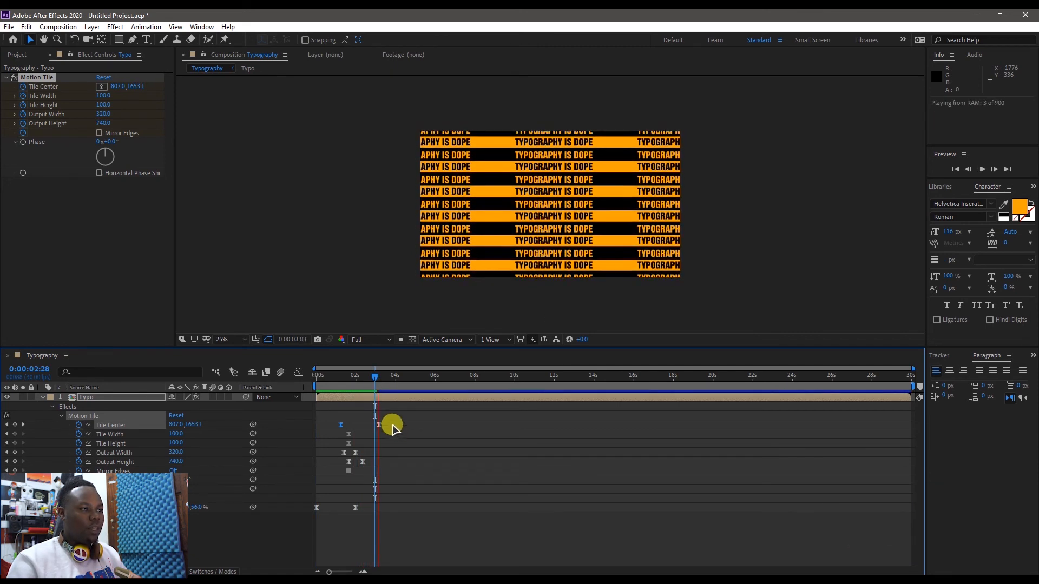
left_click_drag(375, 377, 299, 387)
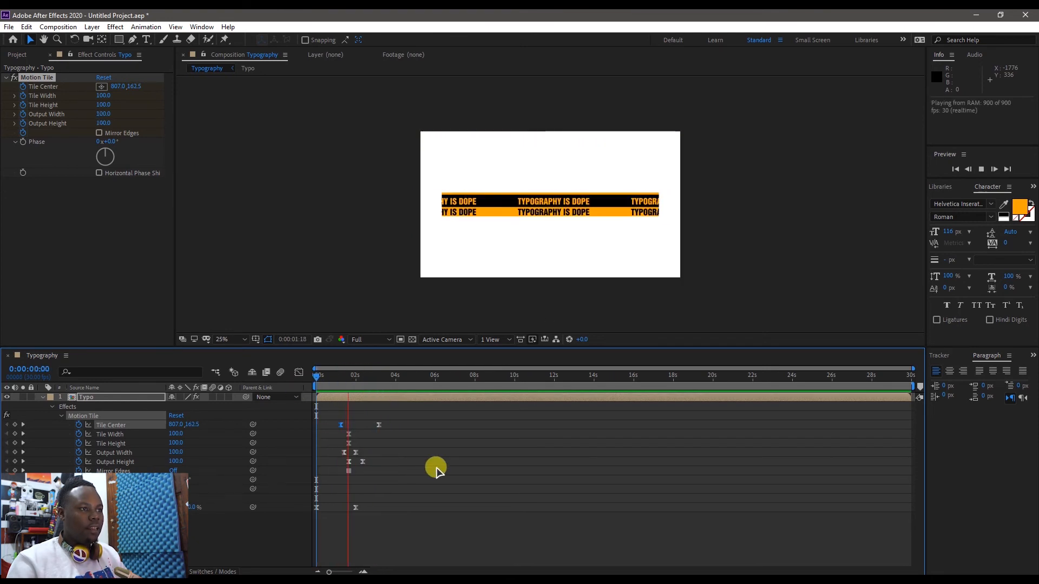
key("space")
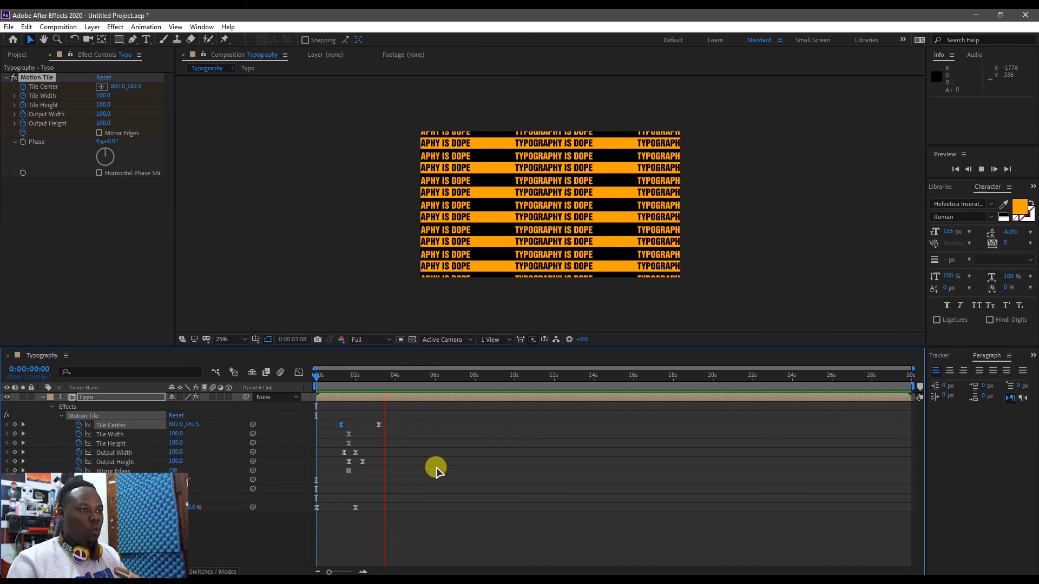